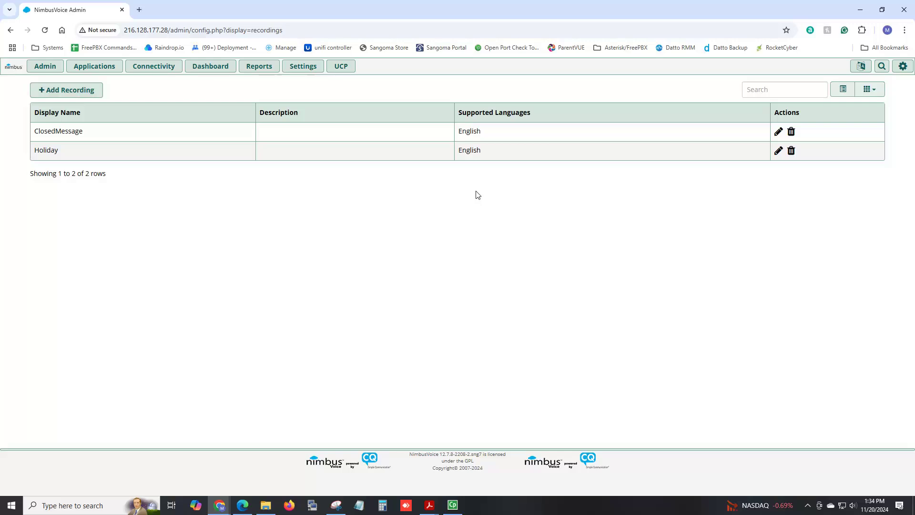
- Refresh the system recordings, then start a new announcement from the Announcements list
left_click(41, 67)
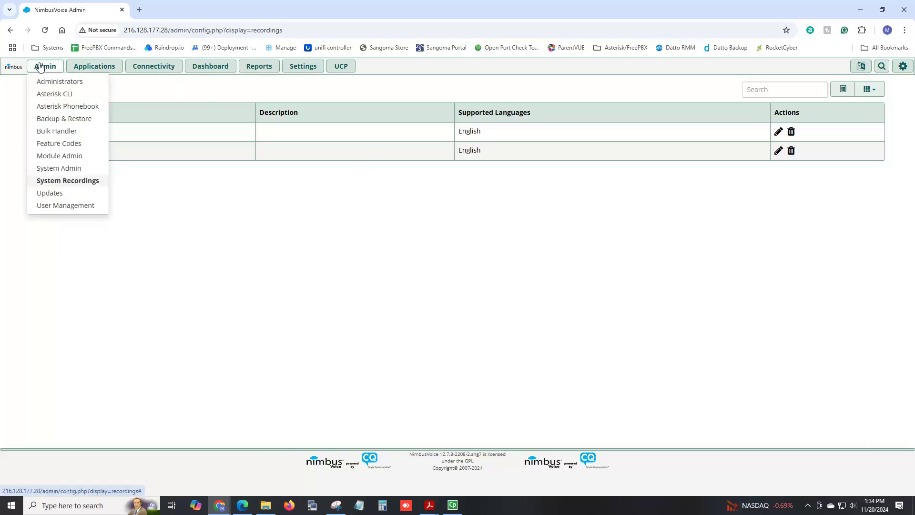
left_click(53, 183)
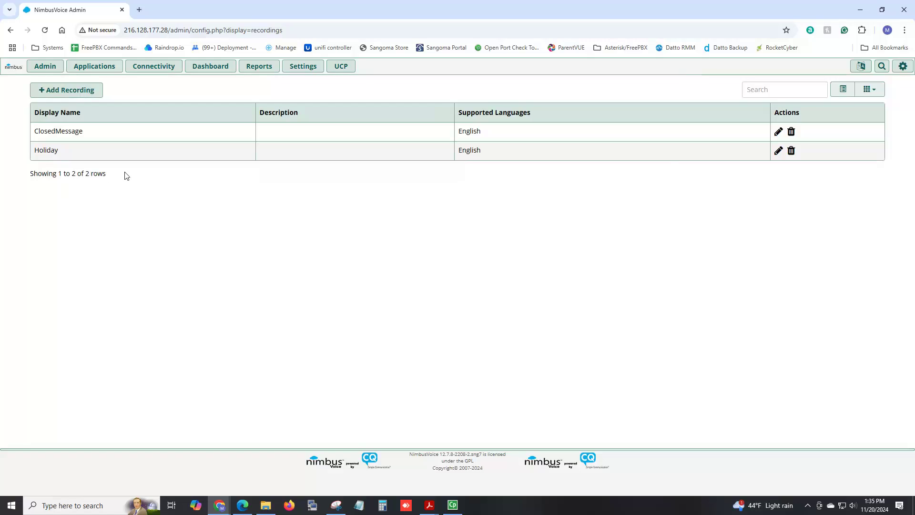
mouse_move(111, 70)
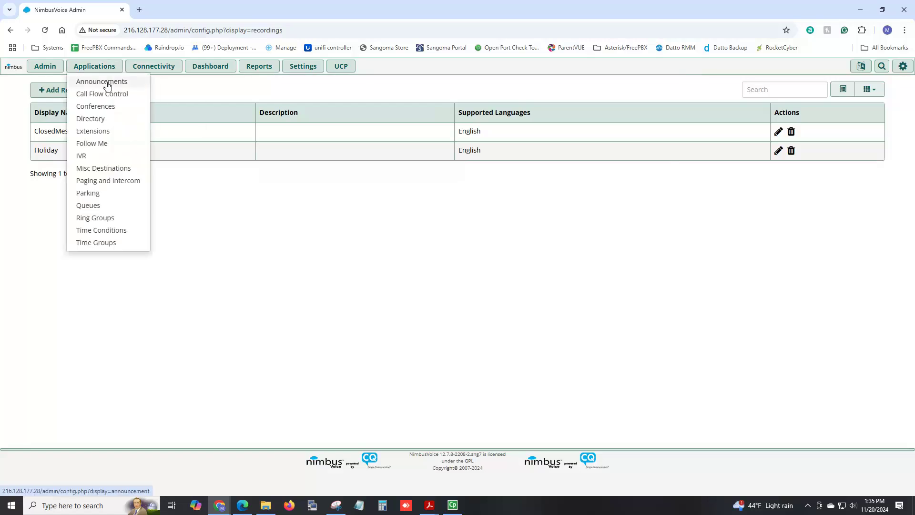
left_click(108, 86)
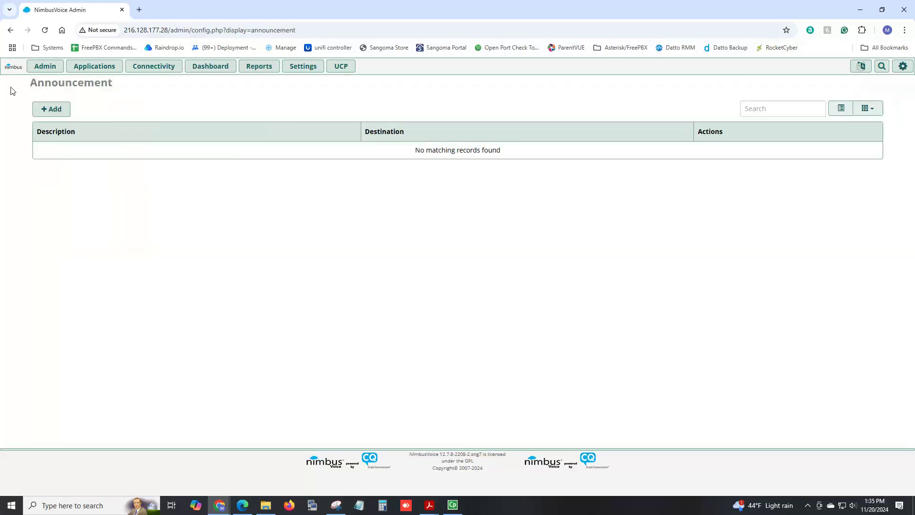
left_click(65, 111)
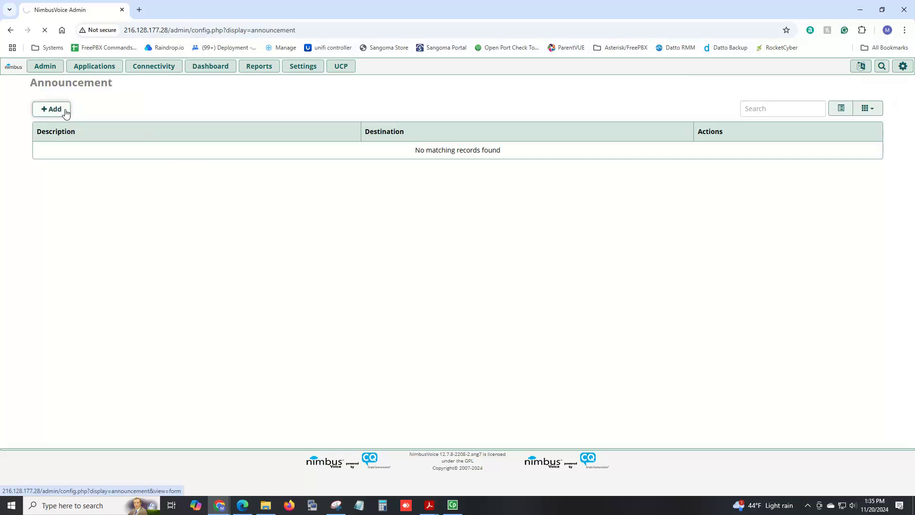
left_click(273, 109)
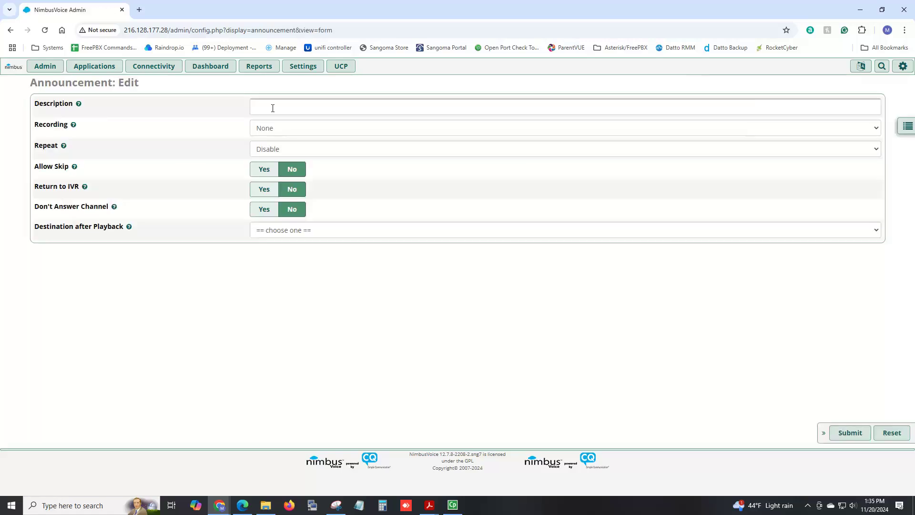
- Enter the description 'Holiday' and select the Holiday recording
left_click(273, 108)
type("H")
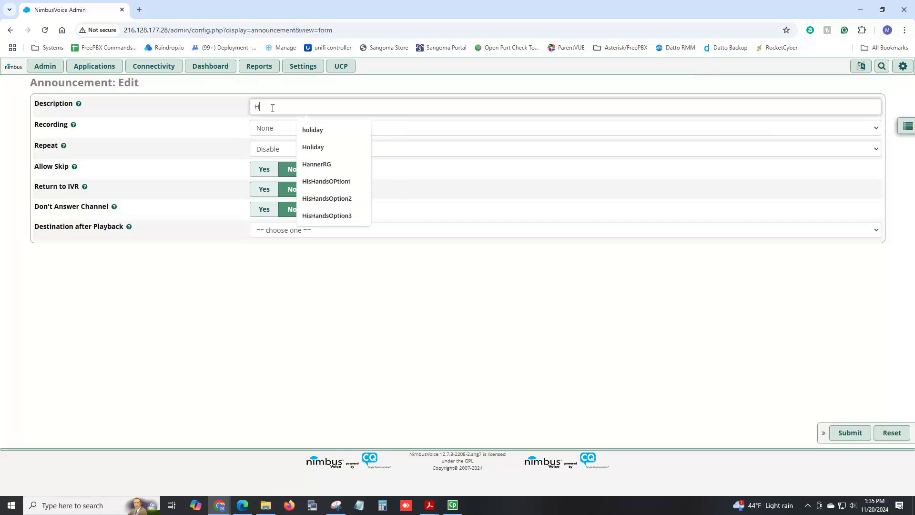
type("oliday")
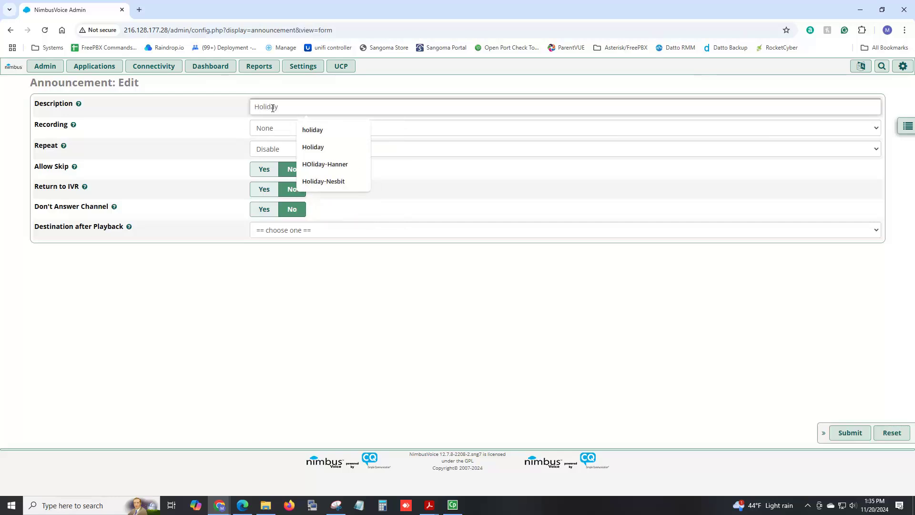
mouse_move(74, 130)
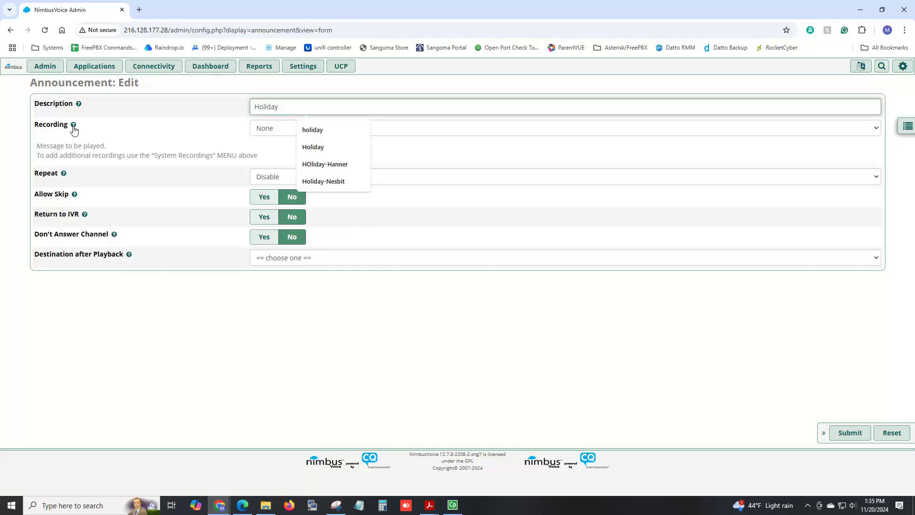
left_click(274, 133)
left_click(267, 168)
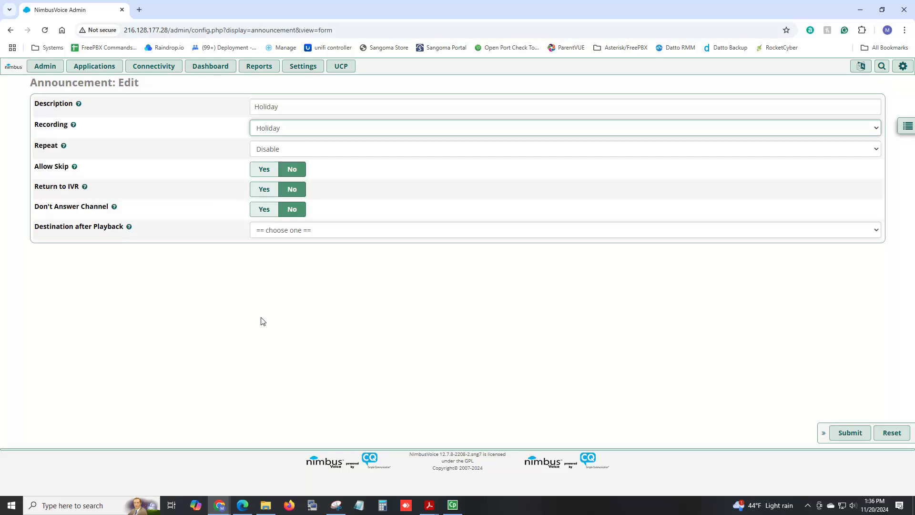
- Try extension 101 voicemail without a greeting as the after-playback destination
left_click(280, 234)
scroll(316, 372, "down", 3)
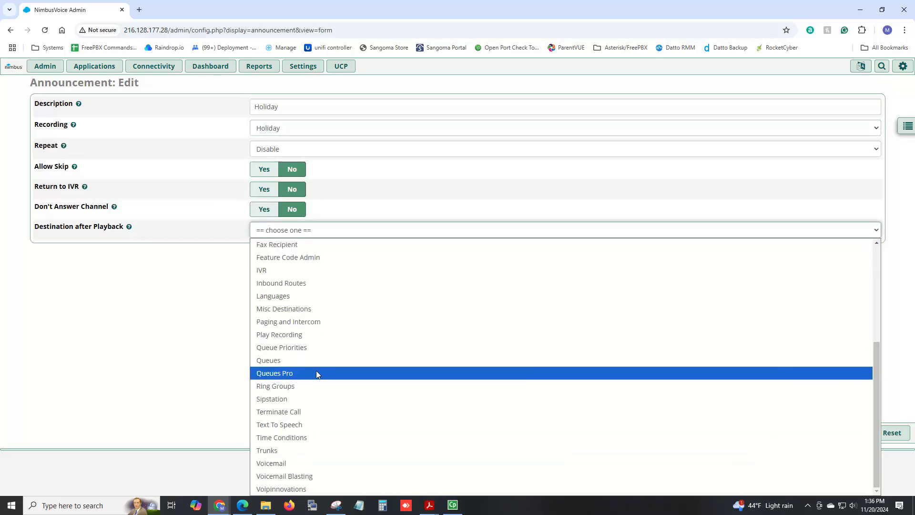
left_click(296, 463)
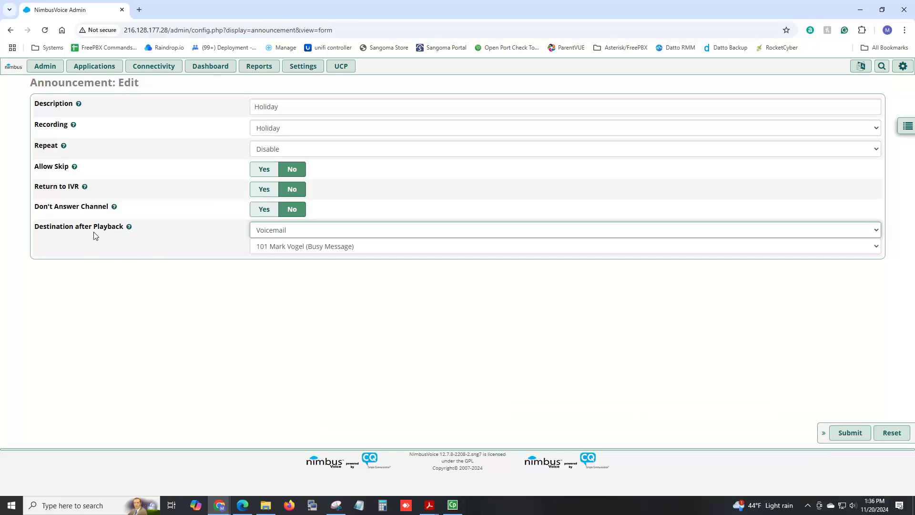
left_click(285, 249)
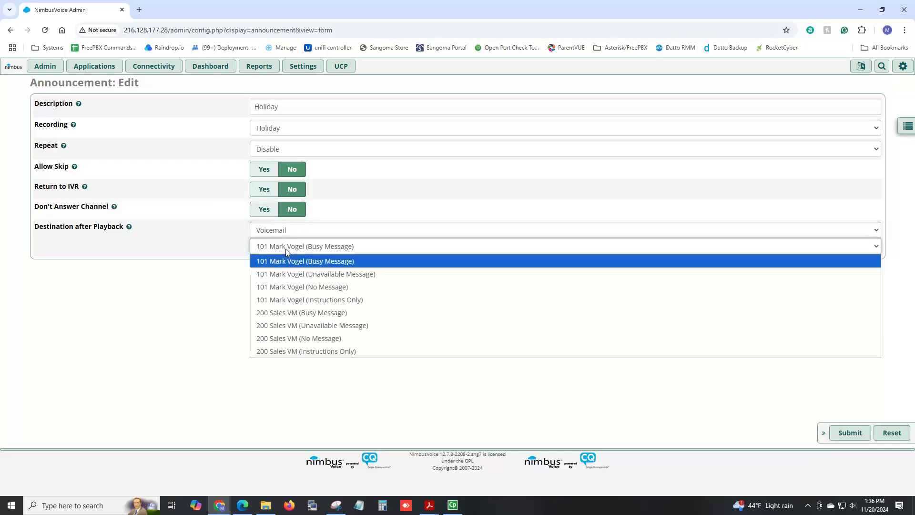
left_click(298, 287)
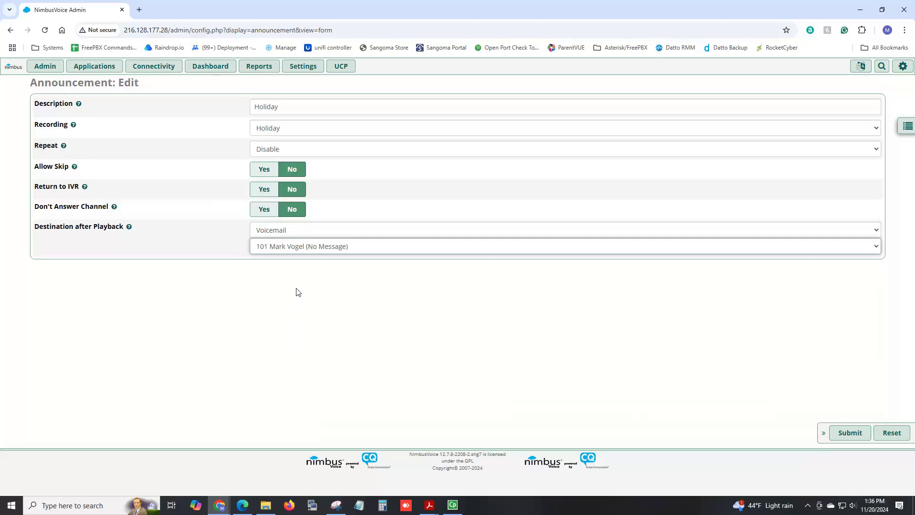
- Switch the after-playback destination to Terminate Call: Hangup and submit the announcement
left_click(285, 230)
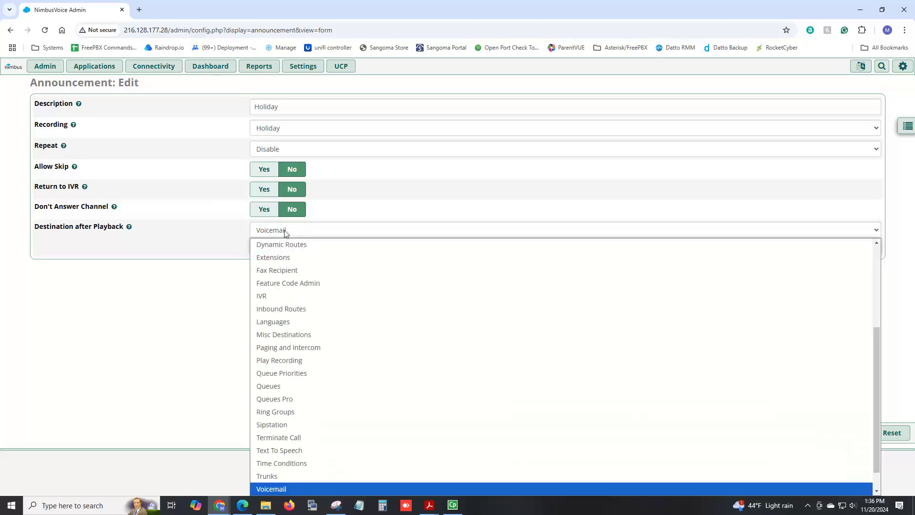
scroll(292, 325, "down", 1)
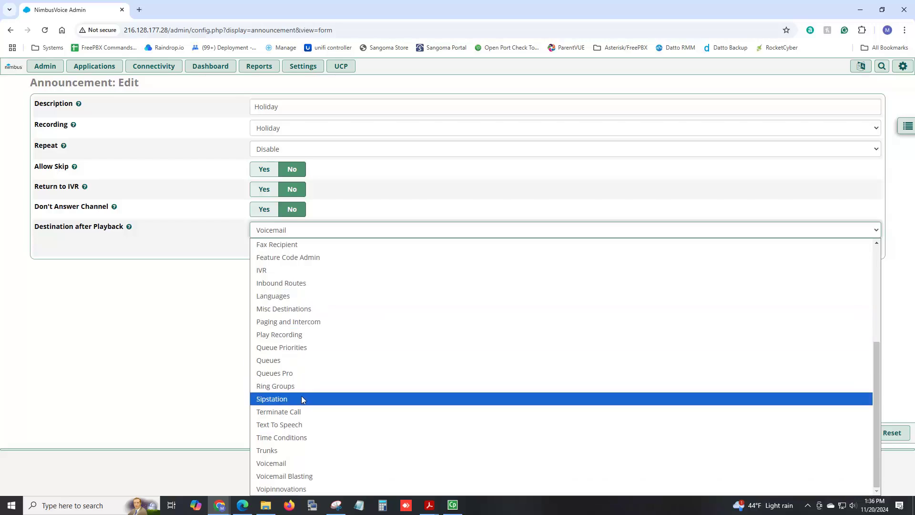
left_click(301, 411)
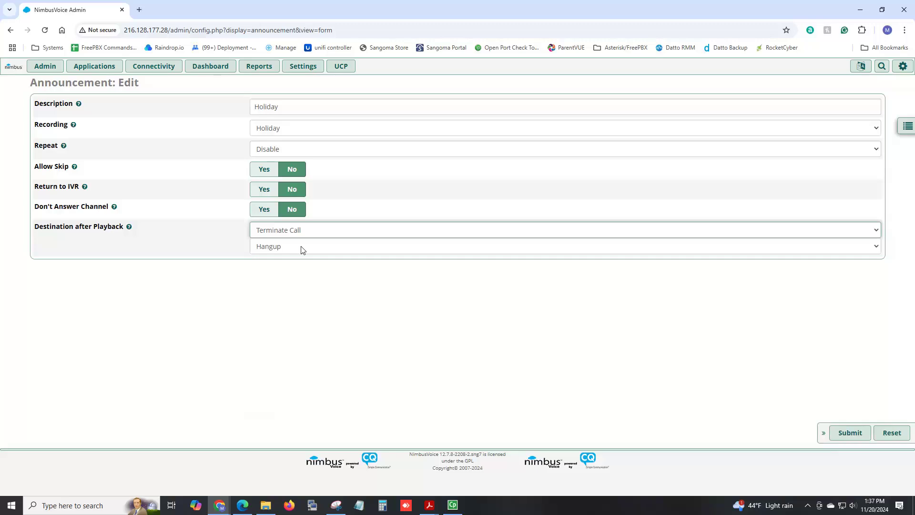
left_click(300, 232)
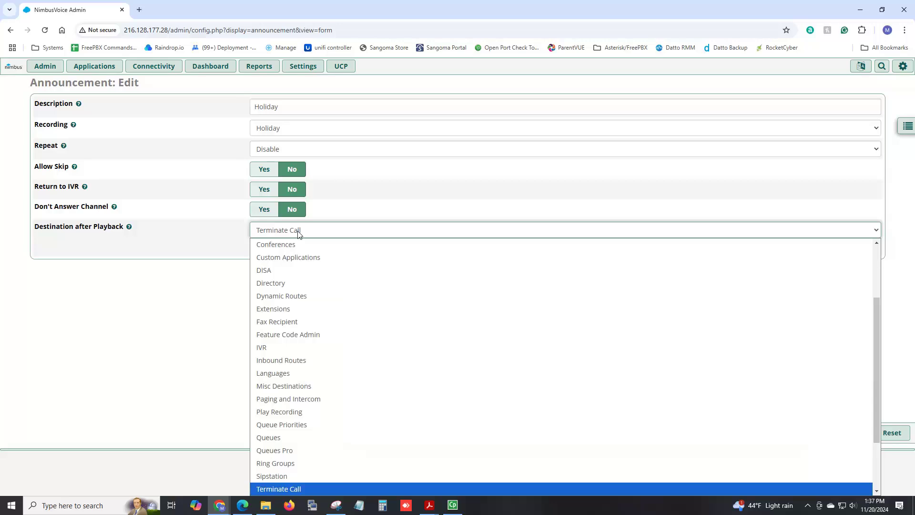
left_click(371, 220)
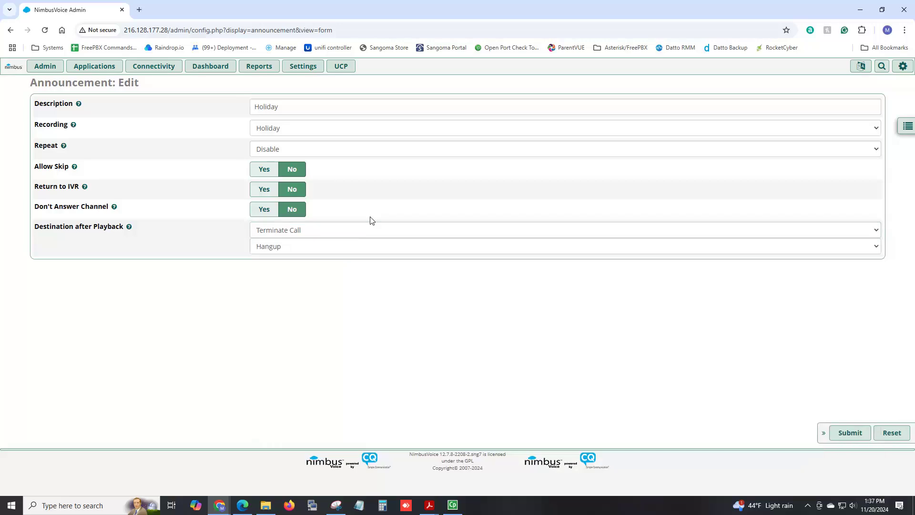
left_click(861, 437)
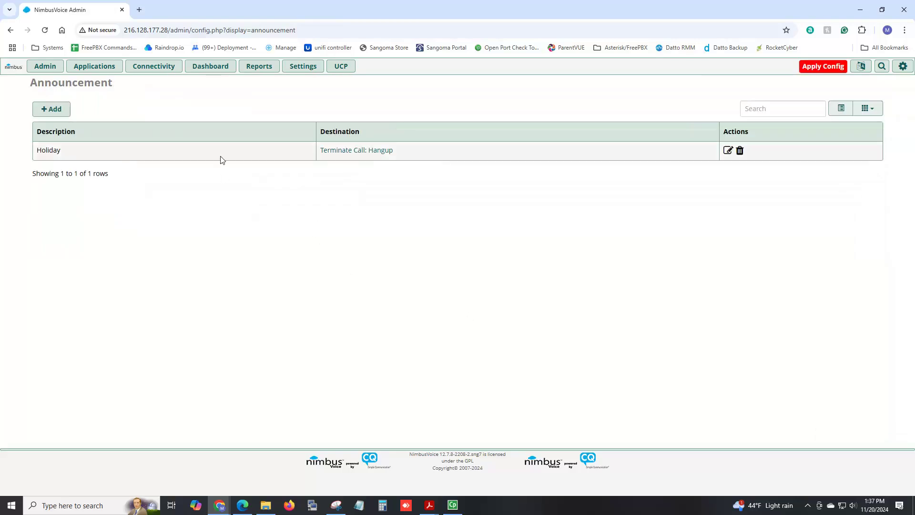
- Edit the Holiday time condition so matching calls go to Announcements: Holiday, and save
mouse_move(112, 69)
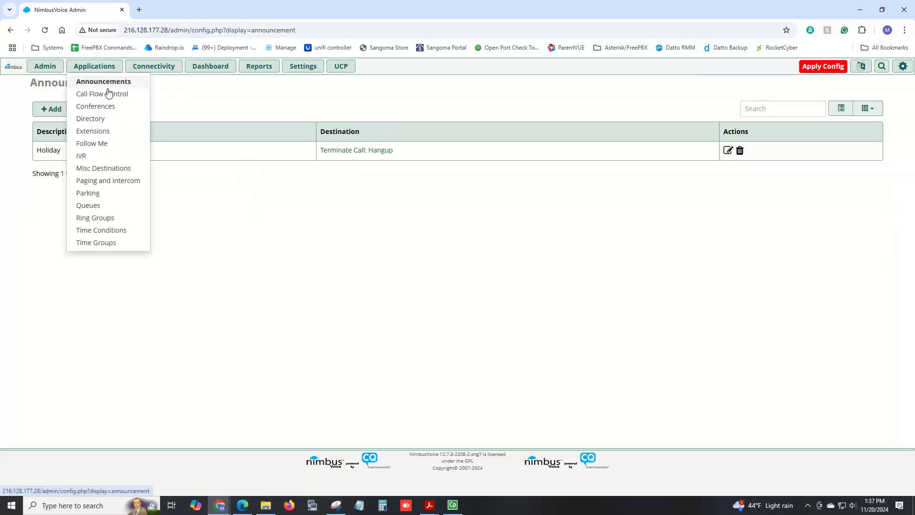
left_click(119, 232)
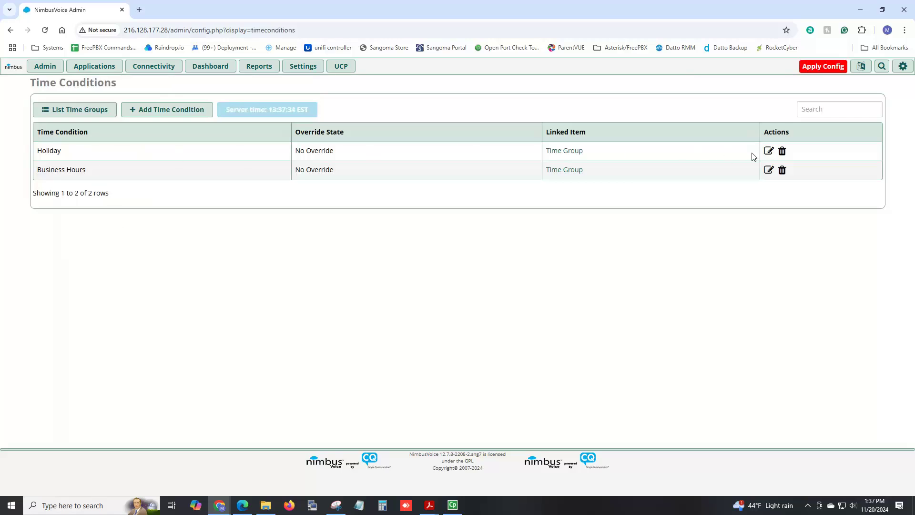
left_click(769, 152)
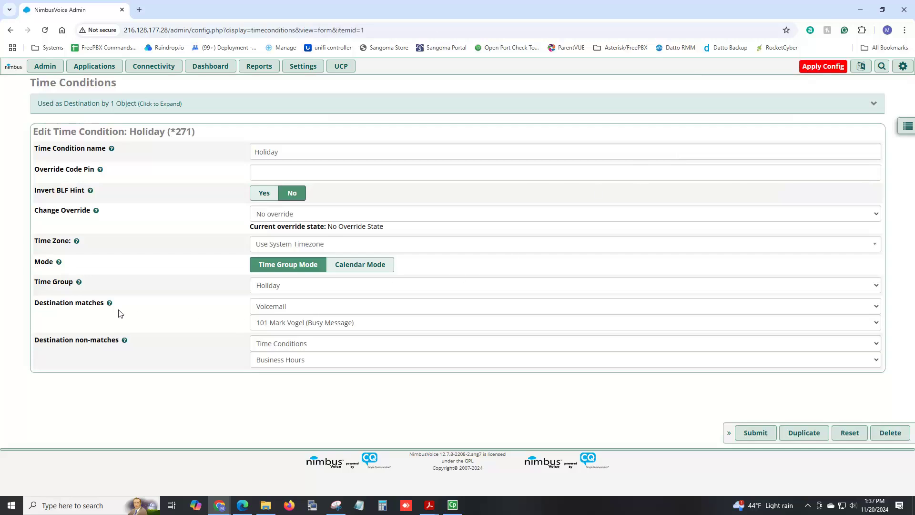
left_click(262, 311)
scroll(286, 122, "up", 3)
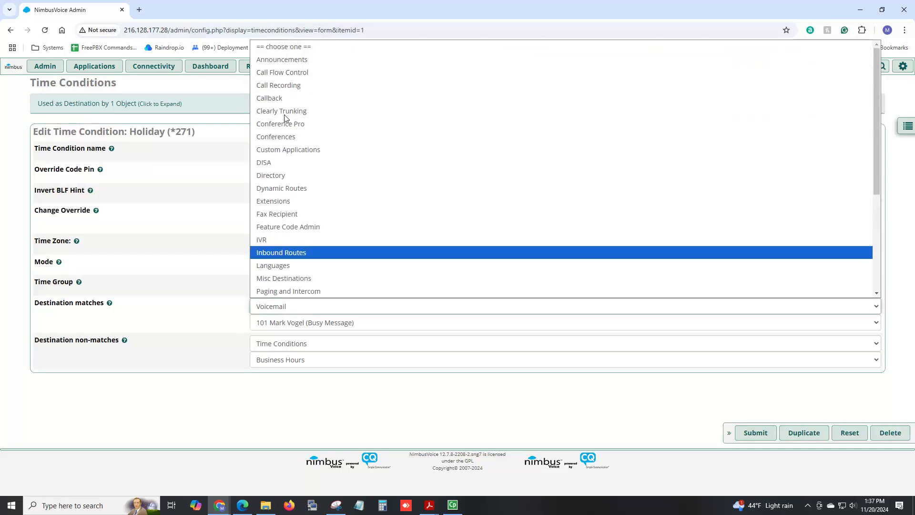
left_click(292, 62)
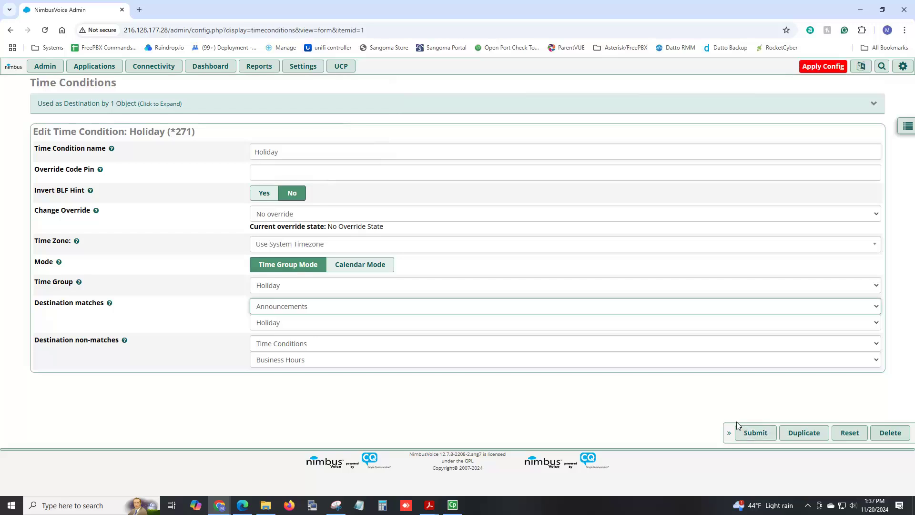
left_click(745, 434)
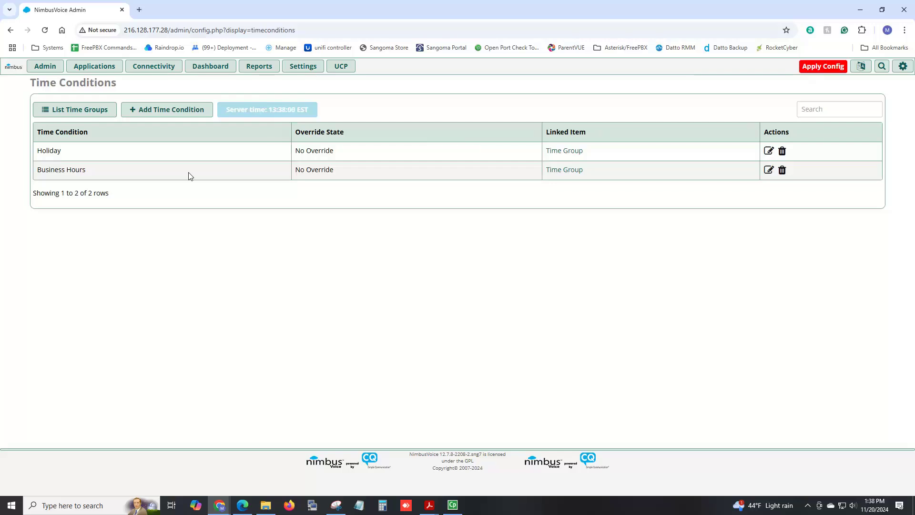
- Start a new ring group numbered 300 with description 'Sales Group'
mouse_move(94, 69)
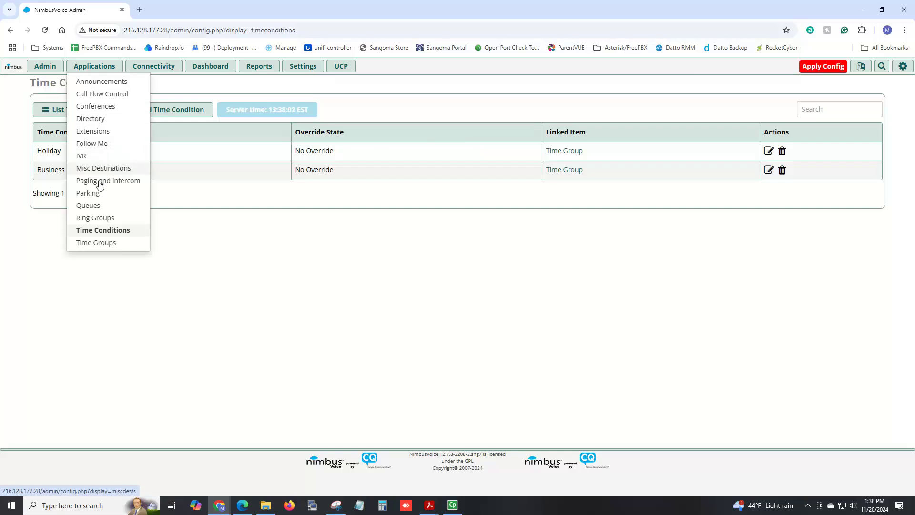
left_click(106, 218)
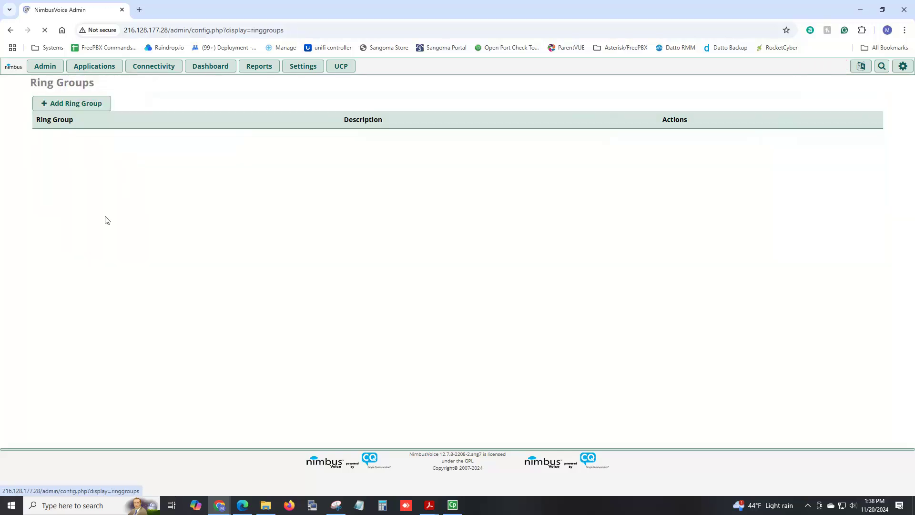
left_click(89, 113)
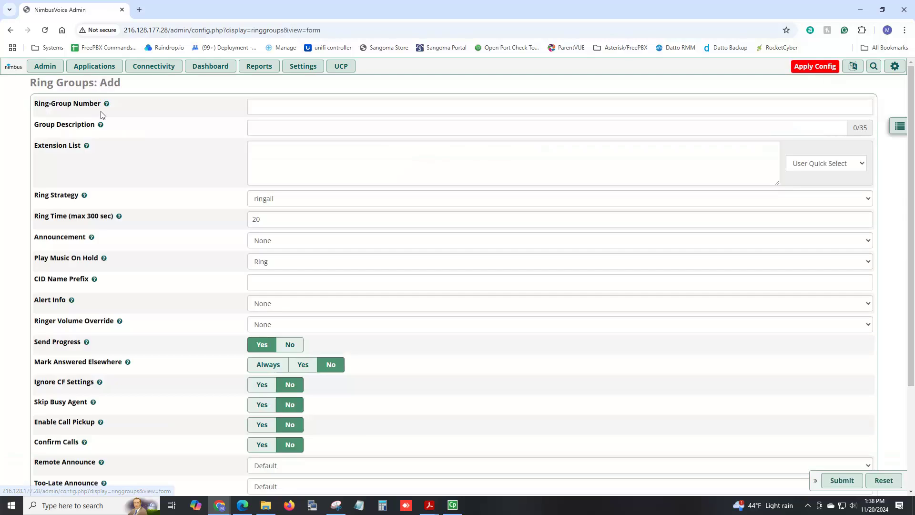
left_click(284, 103)
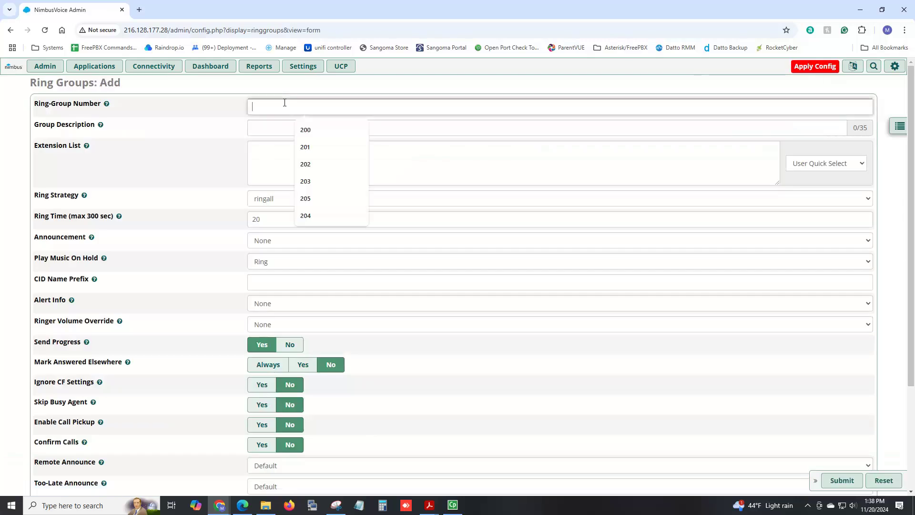
type("300")
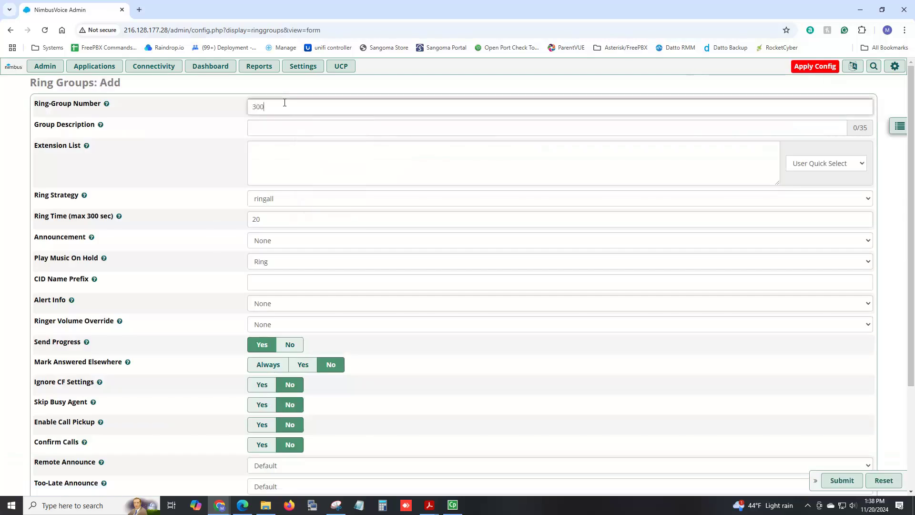
key("Tab")
type("Sal")
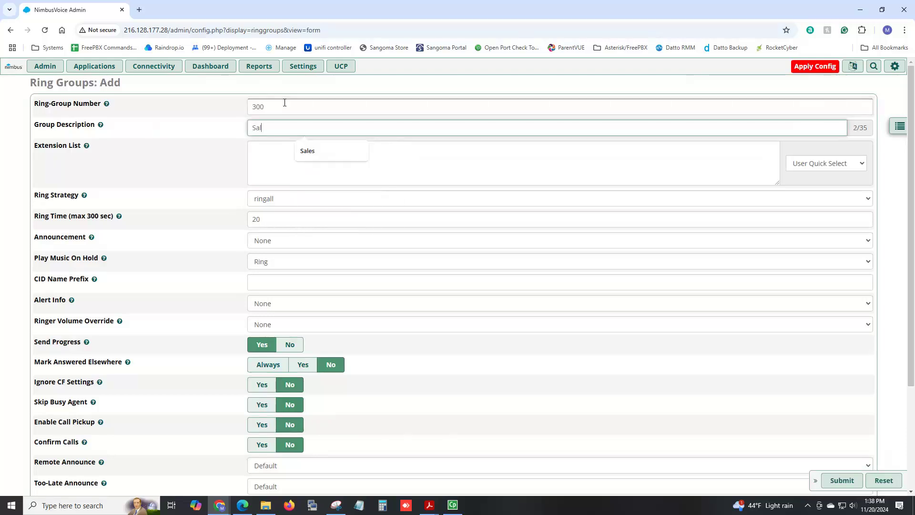
type("es Group")
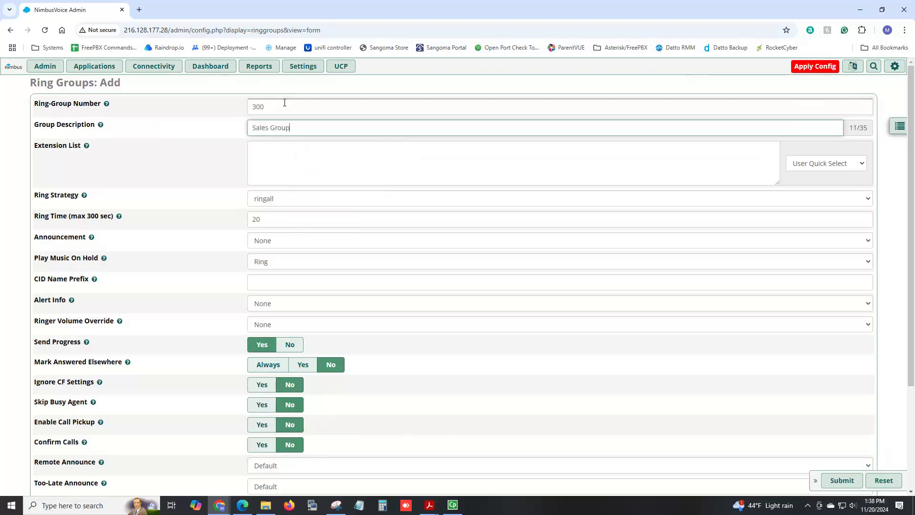
- Add extension 101 and an external phone number to the ring group's extension list
left_click(862, 164)
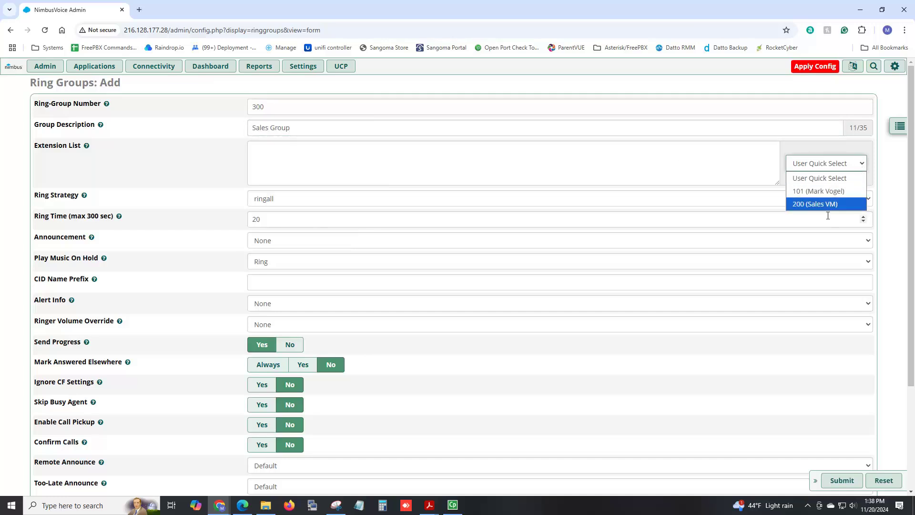
left_click(816, 191)
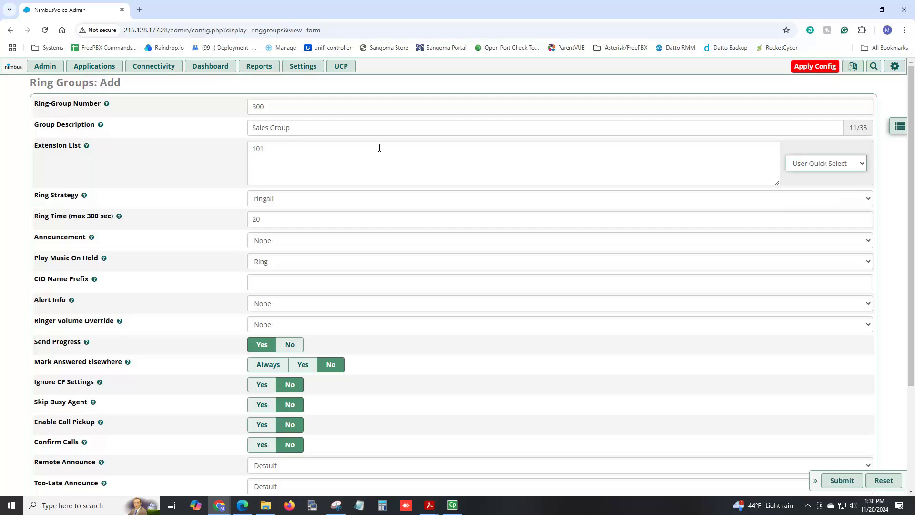
left_click(288, 148)
key("Return")
type("102")
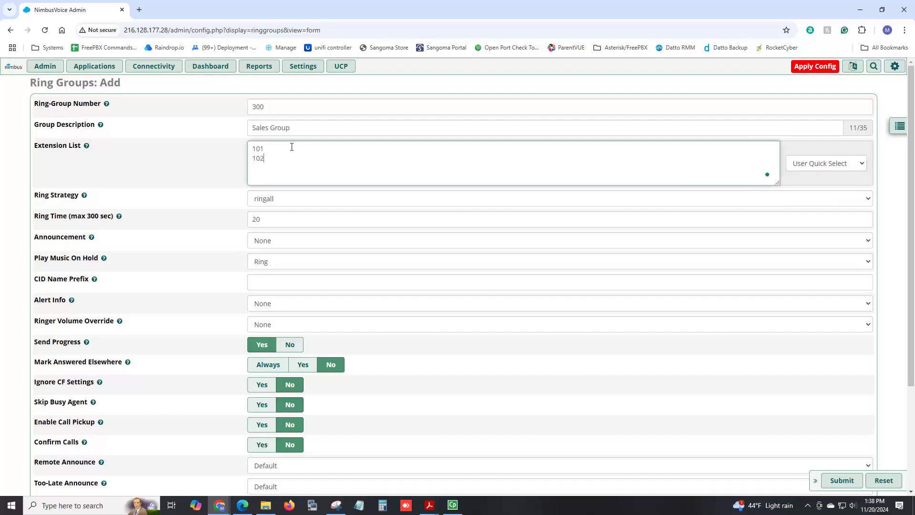
key("BackSpace")
key("BackSpace")
key("BackSpace")
type("#")
- Set the ring time to 30 seconds and the CID name prefix to 'Sales-'
mouse_move(84, 197)
left_click_drag(281, 218, 208, 223)
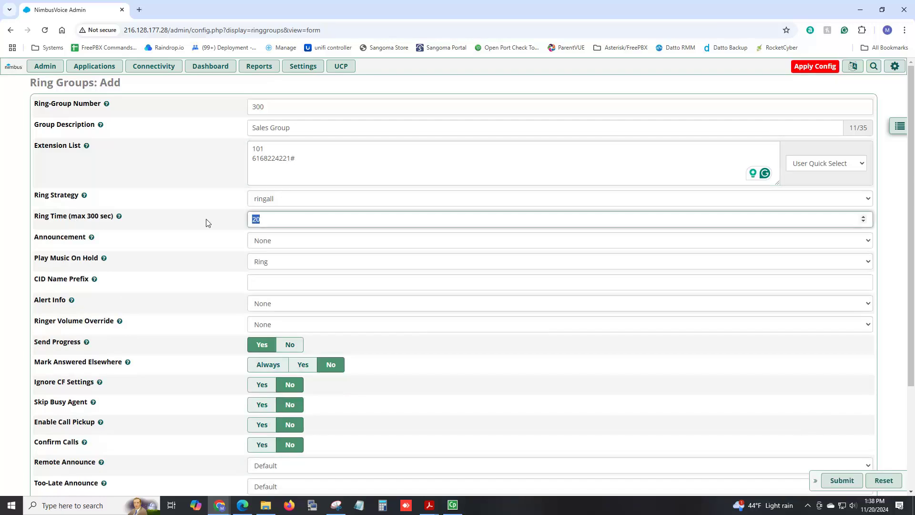
type("30")
left_click(268, 282)
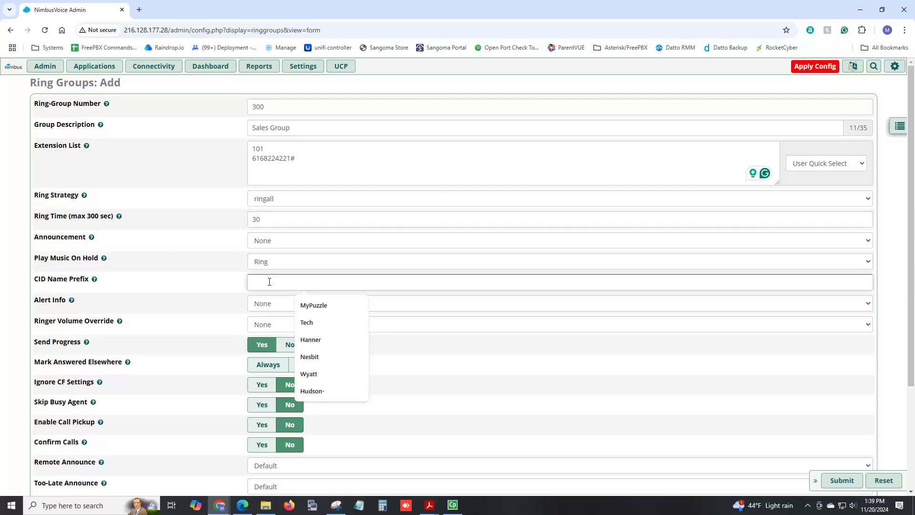
type("Sales")
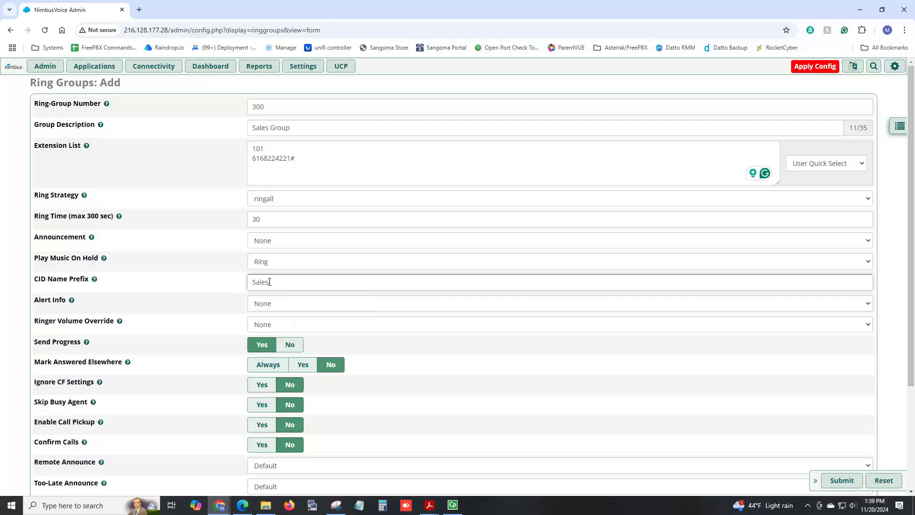
type("-")
scroll(269, 281, "down", 3)
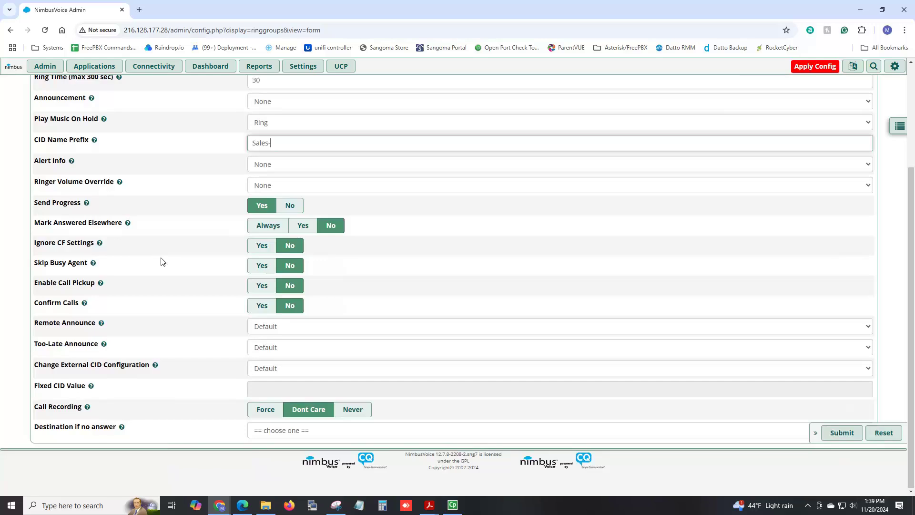
- Remove the external number from the extension list, leaving only 101
mouse_move(94, 264)
scroll(399, 303, "up", 3)
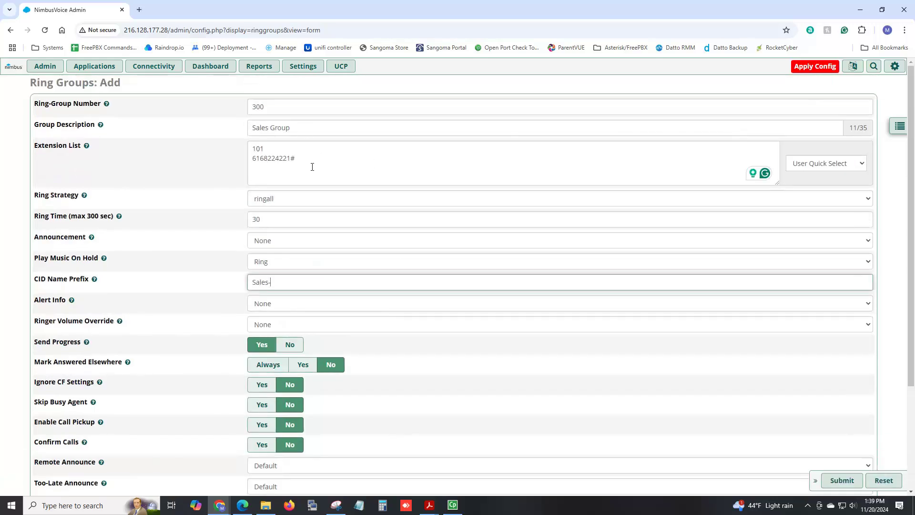
double_click(292, 160)
key("BackSpace")
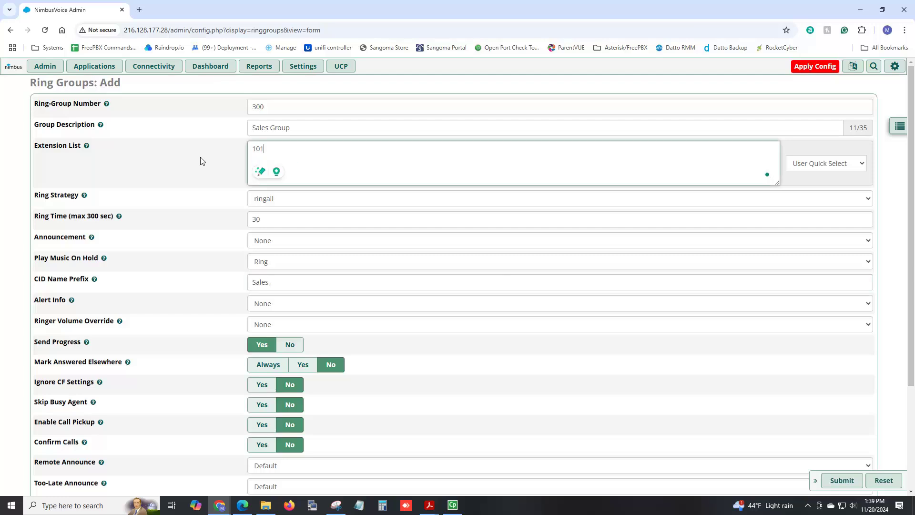
scroll(342, 237, "down", 3)
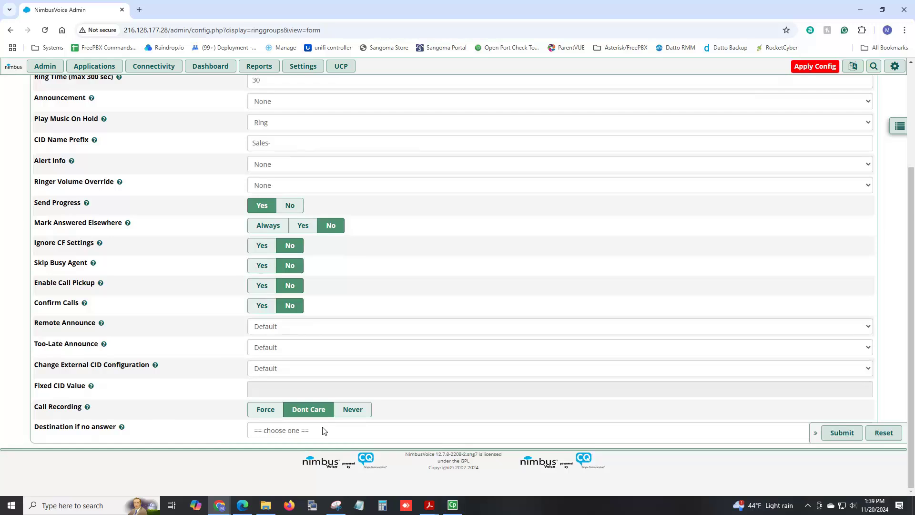
scroll(325, 429, "up", 3)
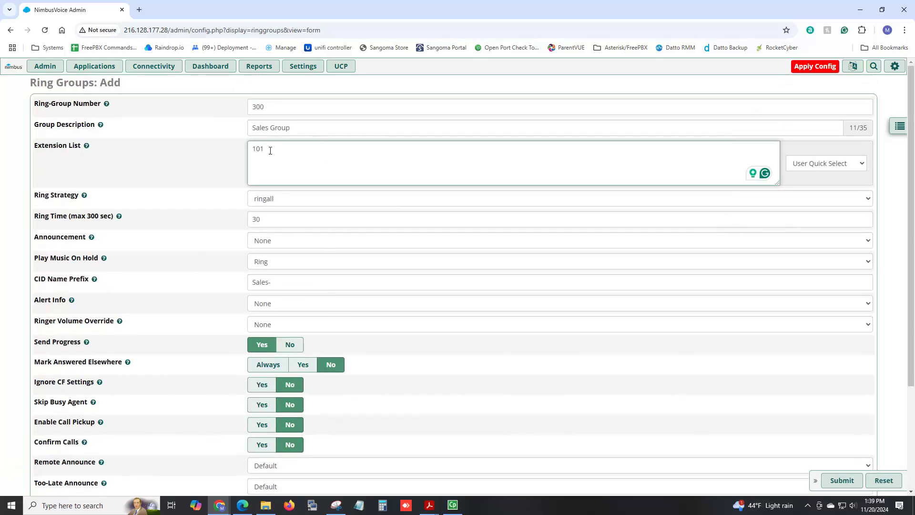
- Send the ring group's unanswered calls to the Holiday announcement
scroll(257, 160, "down", 3)
left_click(340, 431)
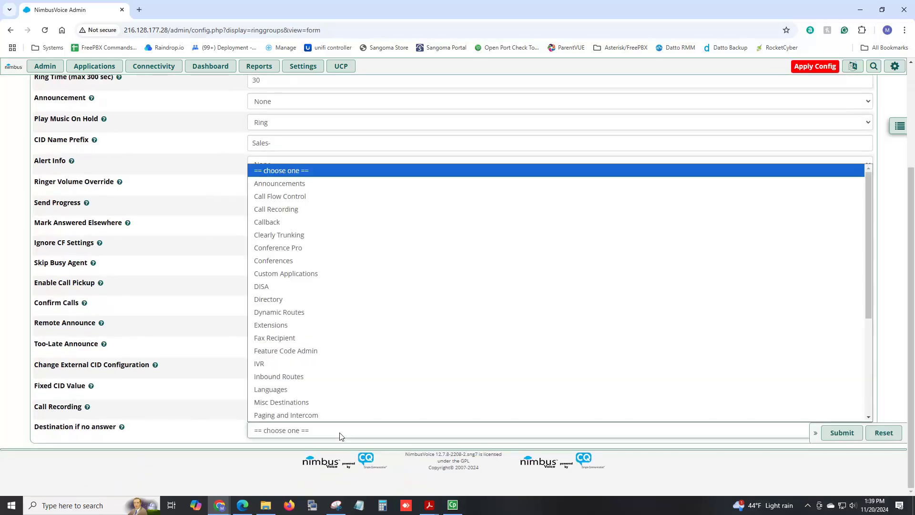
left_click(293, 183)
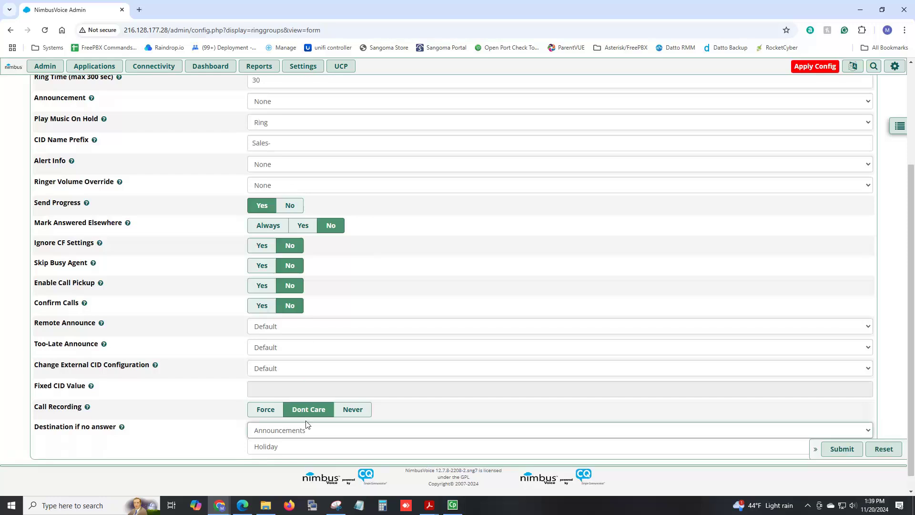
left_click(307, 448)
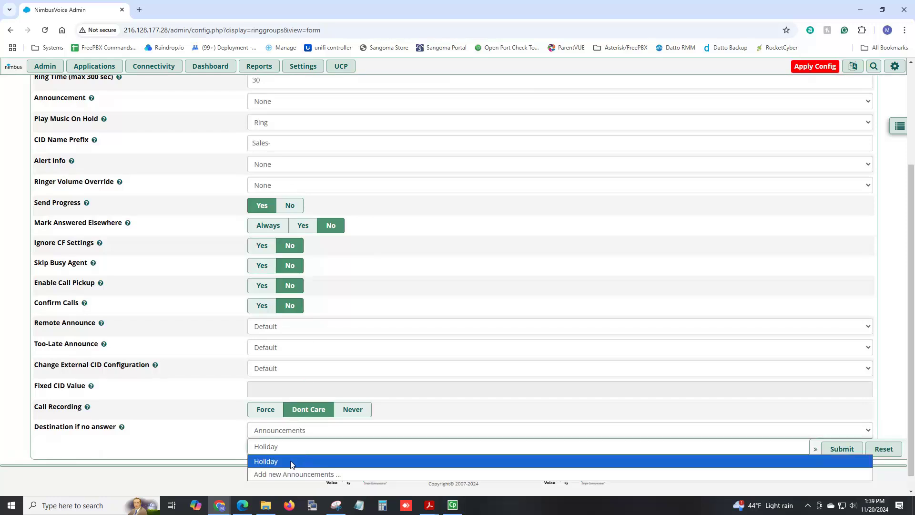
left_click(228, 449)
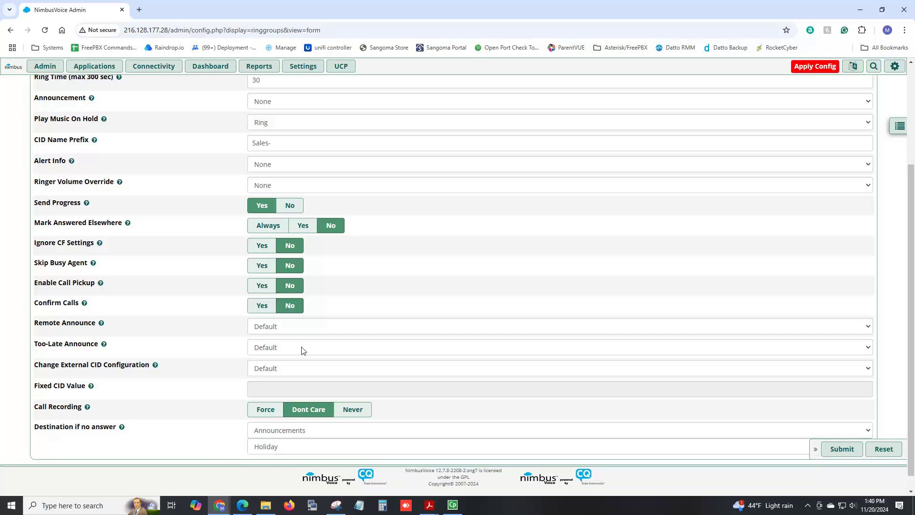
- Append '-First-Ring' to the group description and save ring group 300
scroll(302, 348, "up", 3)
left_click(307, 131)
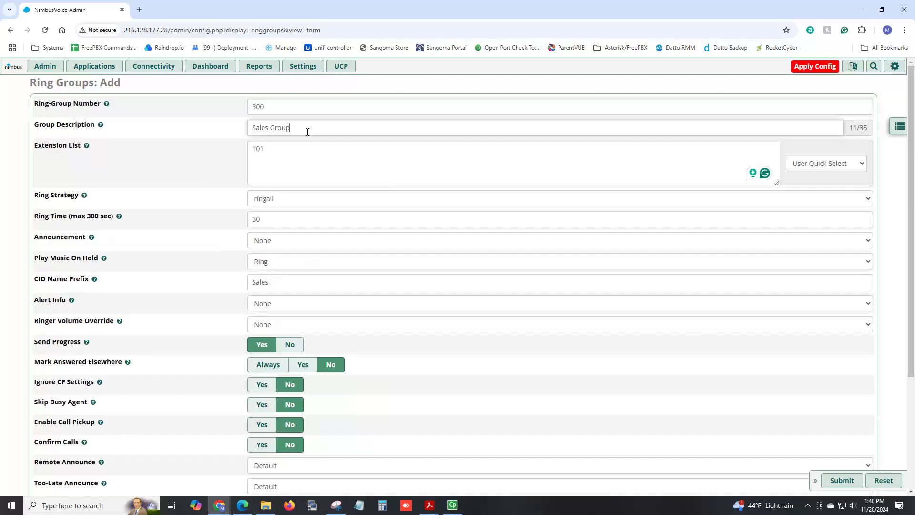
type("-First-Ring")
scroll(331, 211, "down", 4)
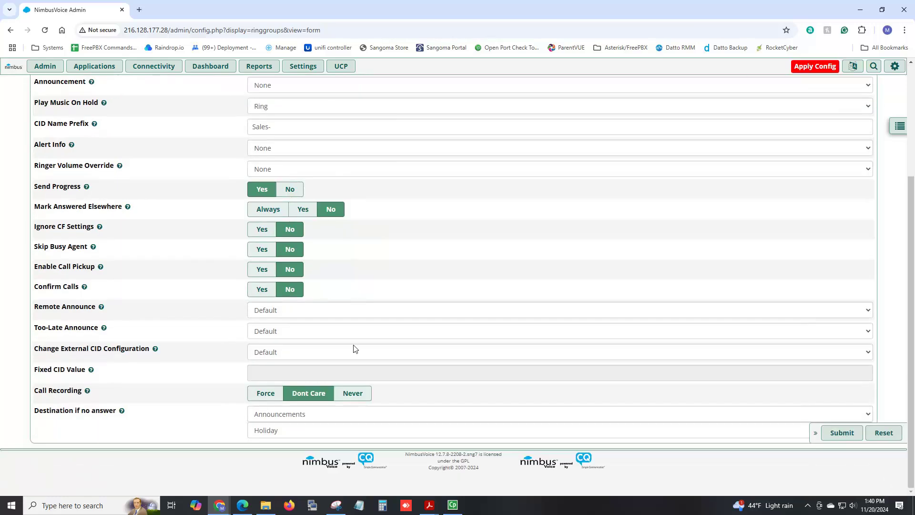
left_click(845, 439)
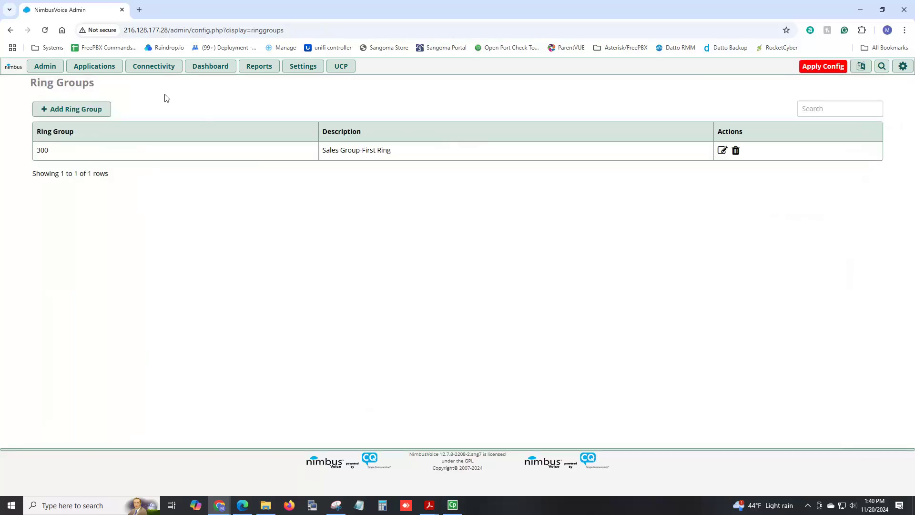
- Create ring group 301 'Sales-Failover' with extensions 101, 102, 103 and 104
left_click(75, 114)
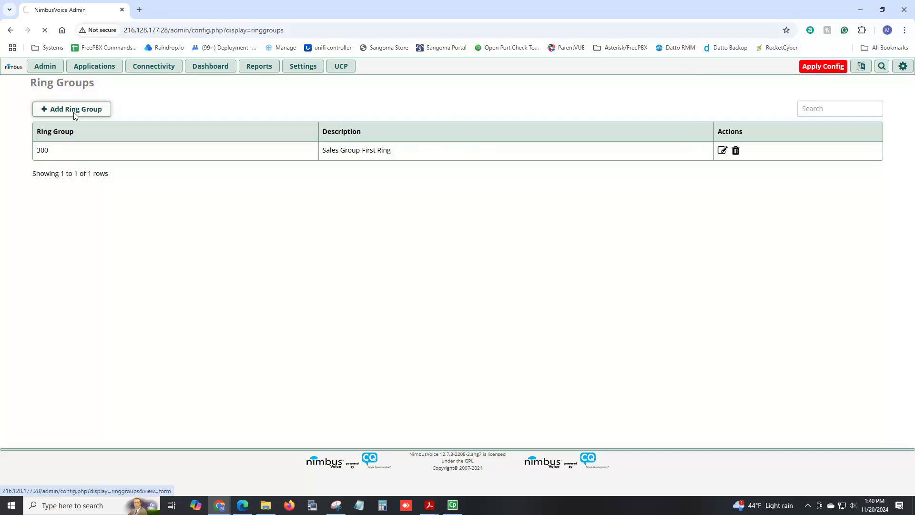
left_click(323, 111)
type("301")
key("Tab")
type("Sales-Failover")
key("Tab")
type("101")
key("Return")
type("102")
key("Return")
type("103")
key("Return")
type("104")
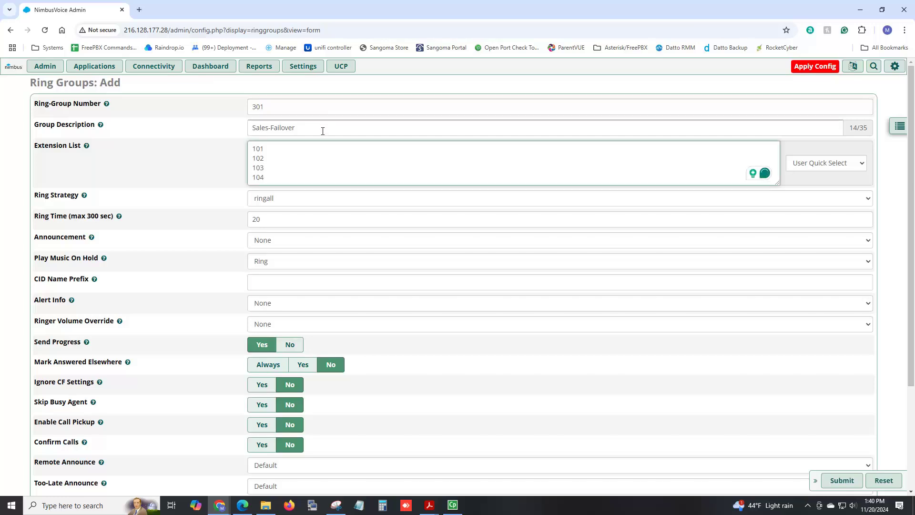
- Send unanswered calls to voicemail 200 Sales VM (Busy Message) and save the group
scroll(272, 261, "down", 3)
left_click(295, 431)
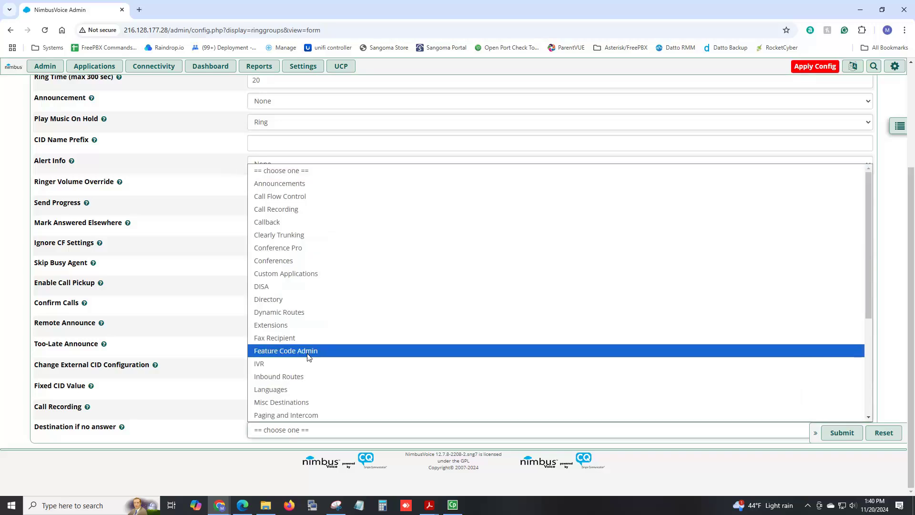
scroll(303, 350, "down", 5)
left_click(304, 390)
left_click(321, 449)
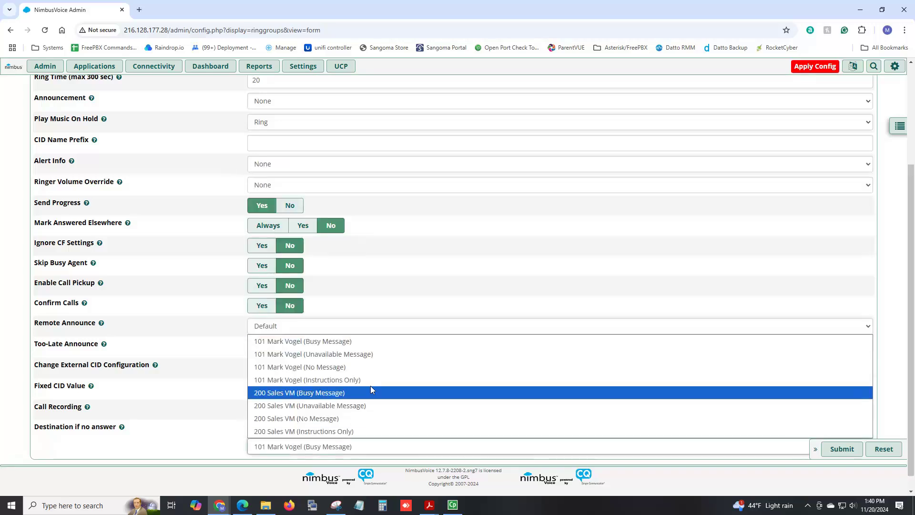
left_click(352, 394)
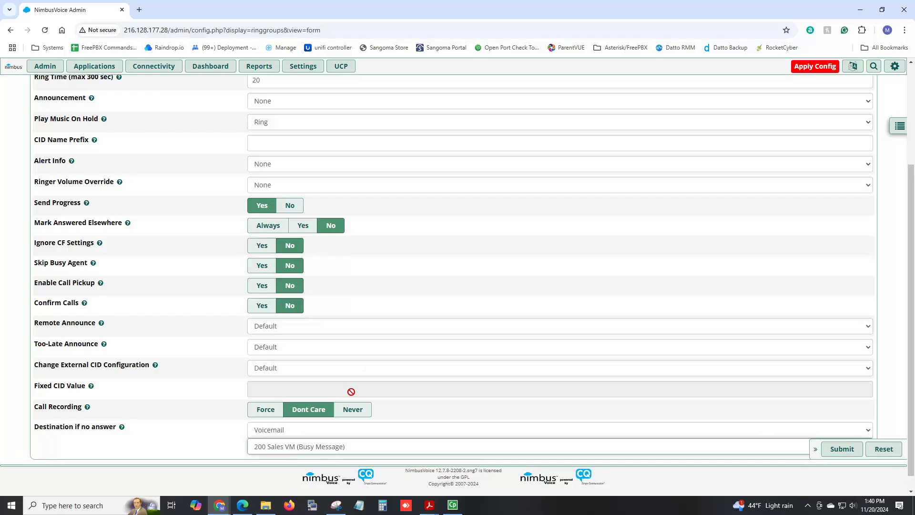
left_click(842, 450)
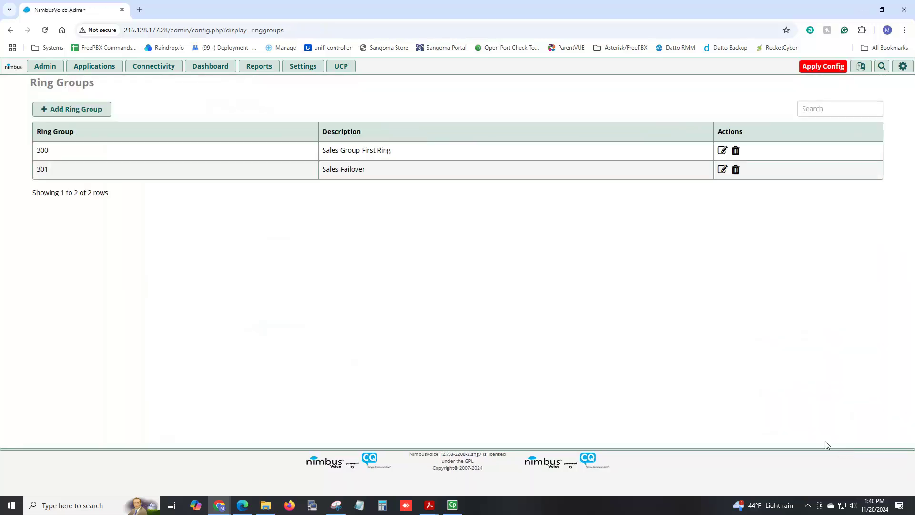
- Change ring group 300's no-answer destination to ring group 301 Sales-Failover and save
left_click(724, 153)
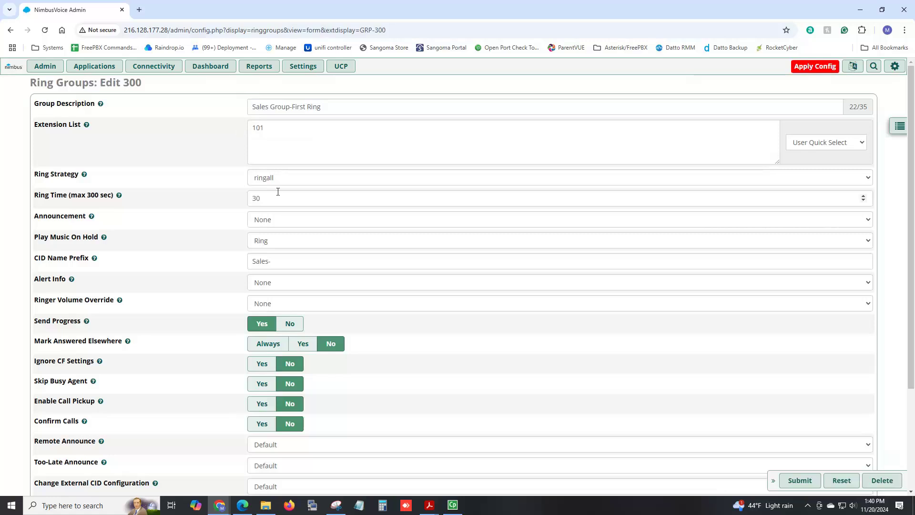
scroll(292, 224, "down", 3)
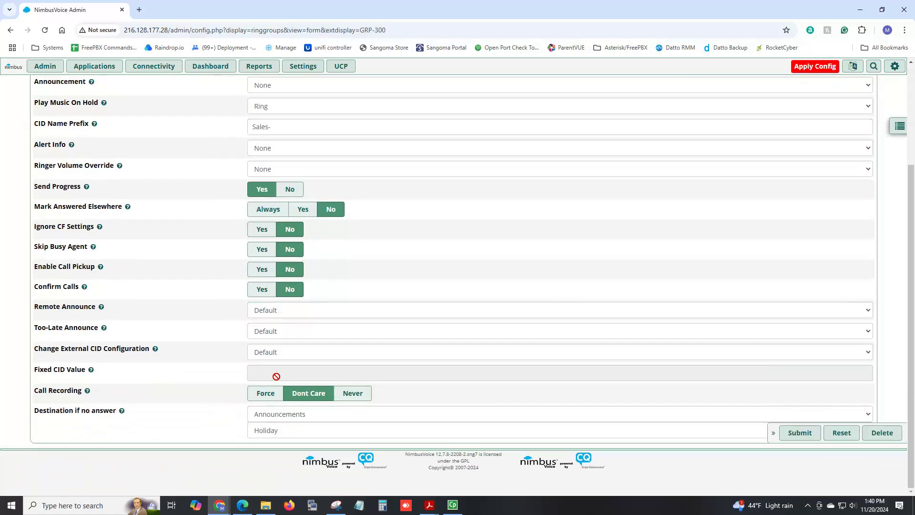
left_click(280, 413)
scroll(286, 370, "down", 3)
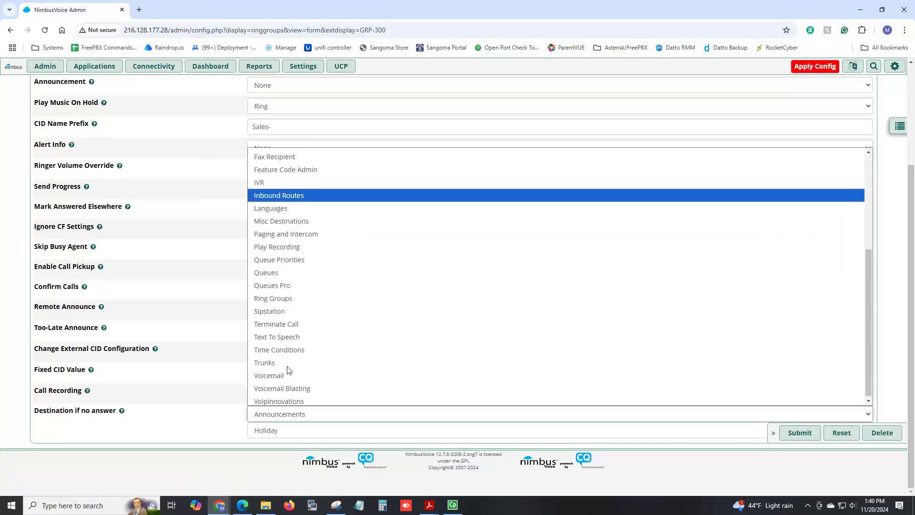
left_click(285, 296)
left_click(290, 430)
left_click(293, 458)
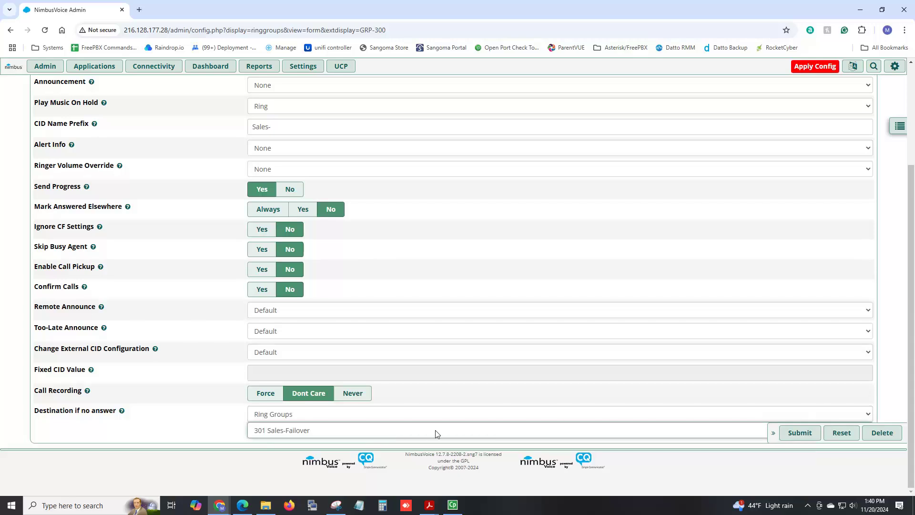
left_click(793, 434)
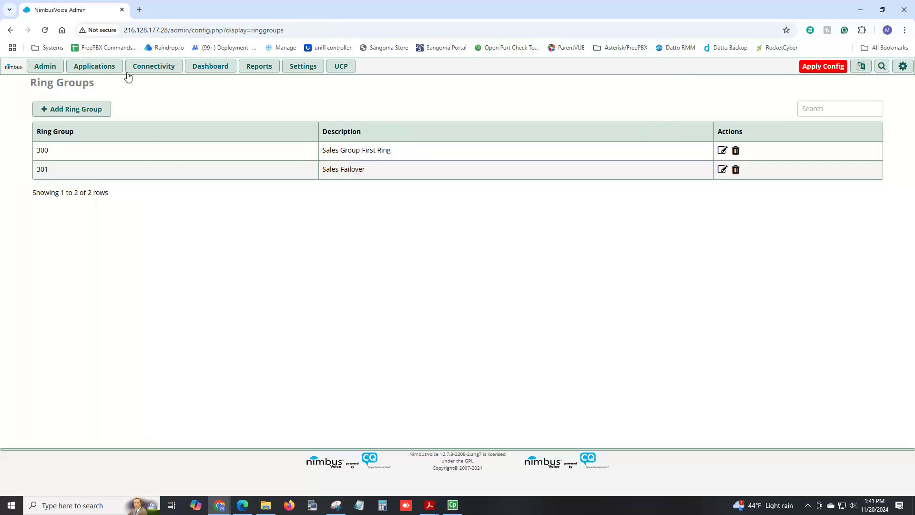
- Start a new call queue with number 400 and name 'Sales'
mouse_move(116, 72)
left_click(105, 210)
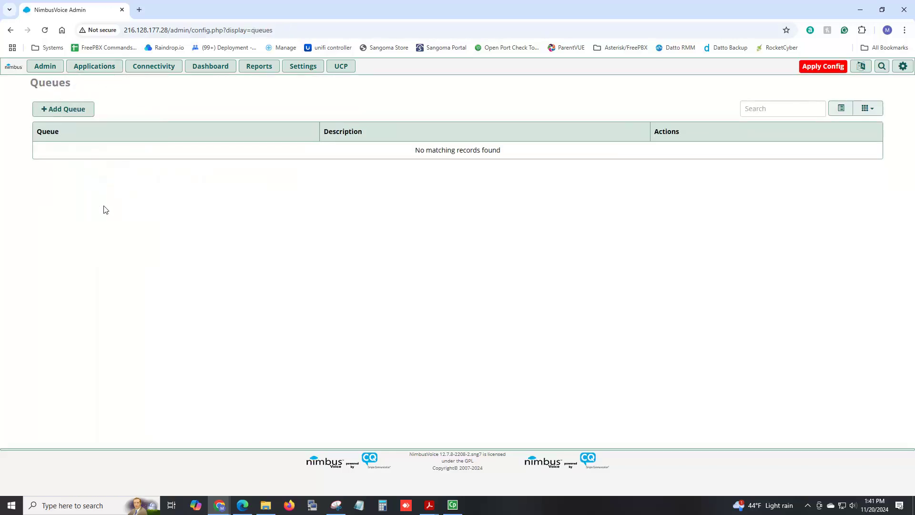
left_click(82, 113)
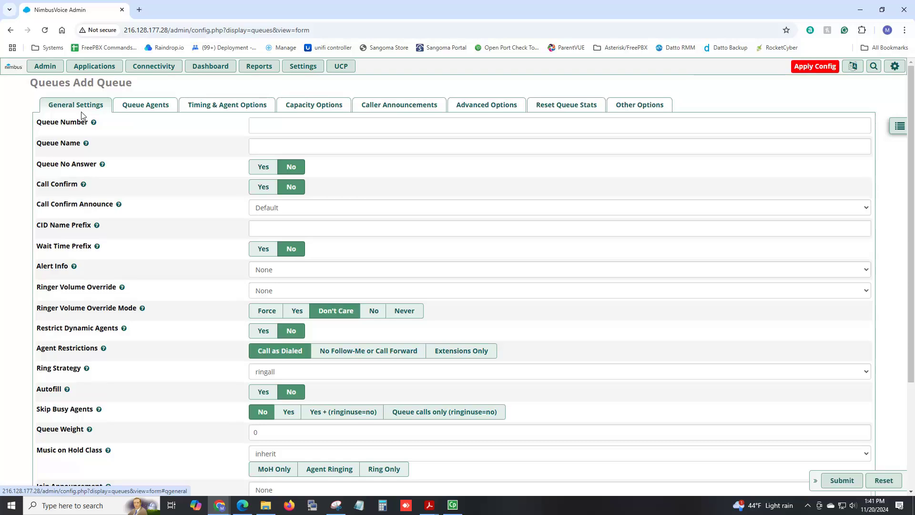
left_click(275, 123)
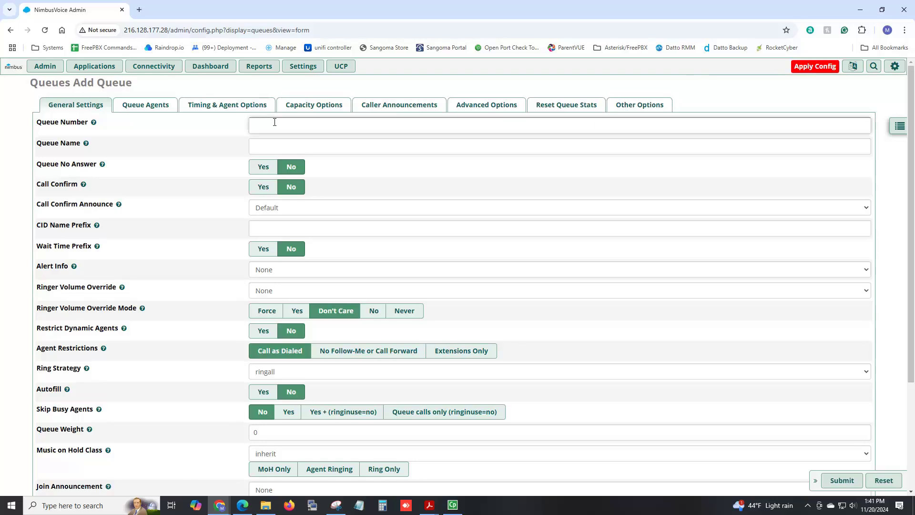
type("400")
key("Tab")
type("Sales")
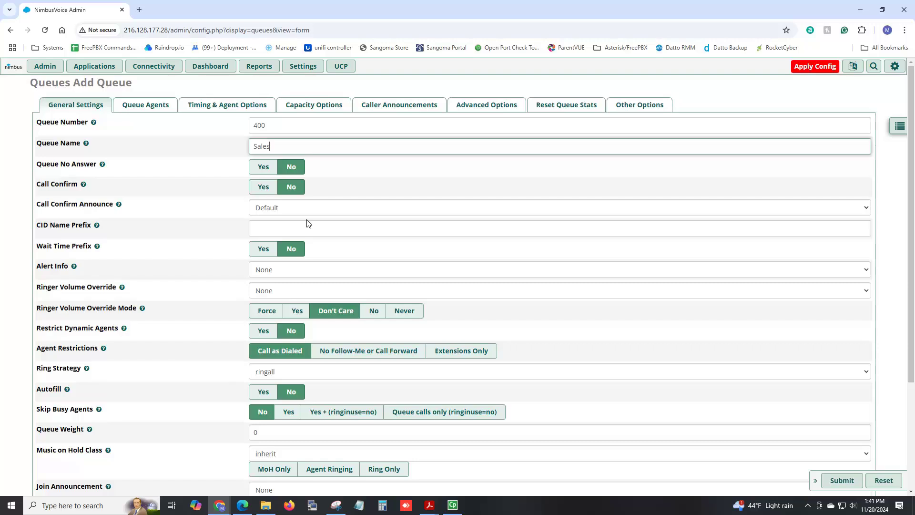
- Set the queue's failover destination to voicemail (extension 101, busy message)
scroll(307, 223, "down", 2)
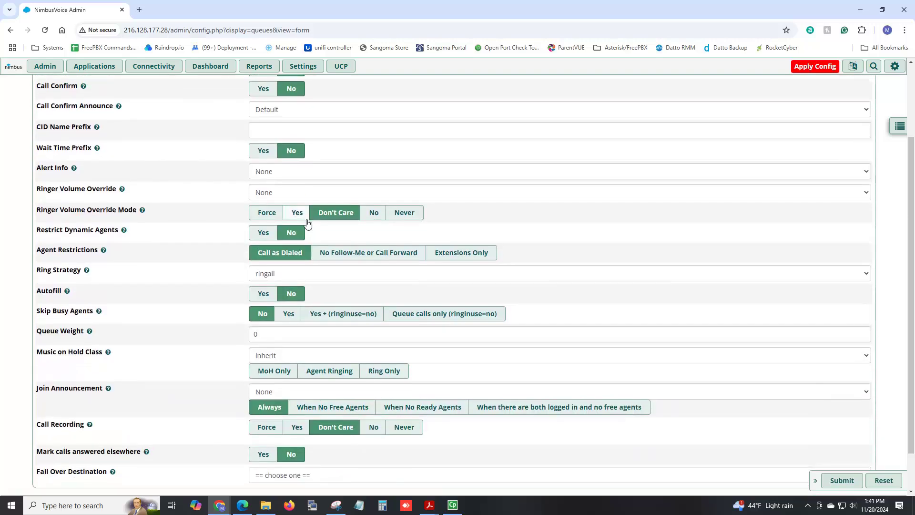
scroll(309, 223, "down", 1)
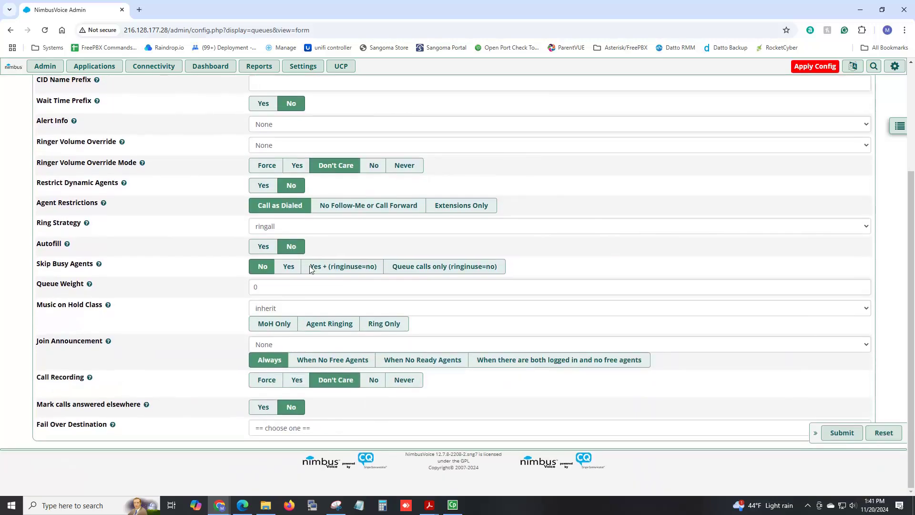
left_click(305, 434)
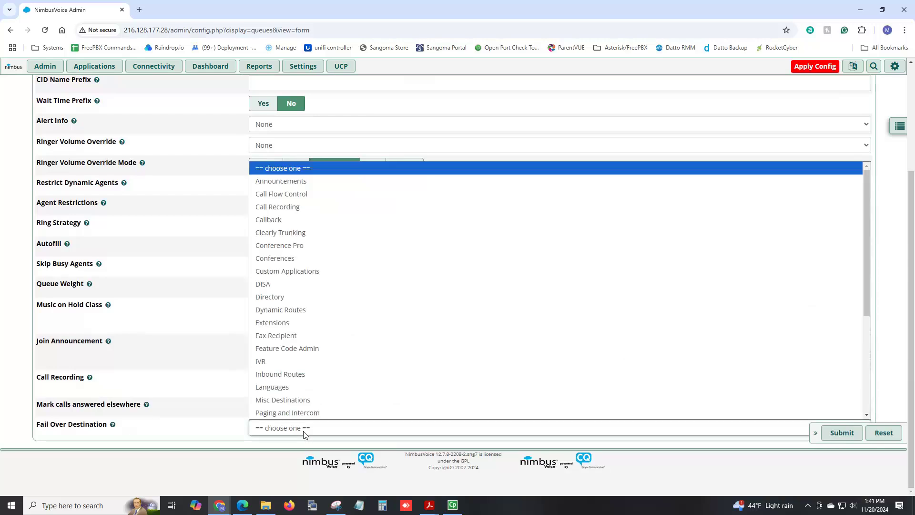
scroll(323, 351, "down", 3)
left_click(296, 387)
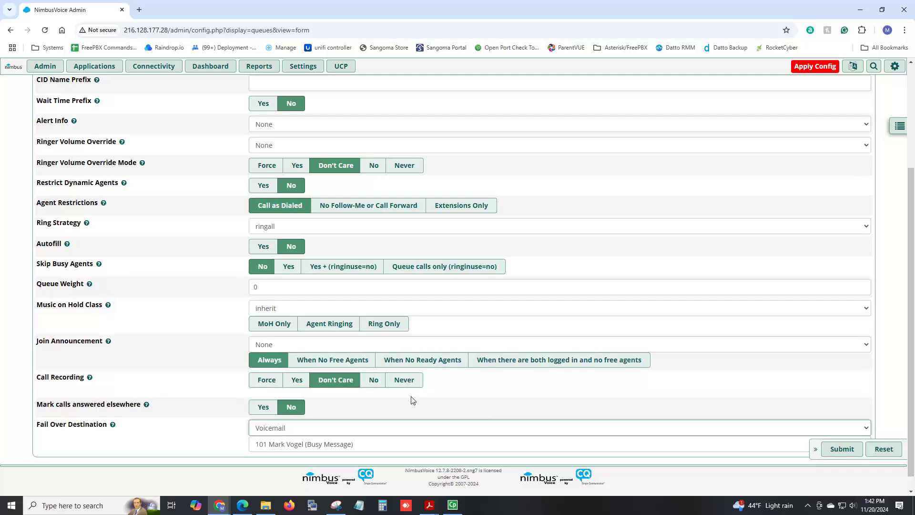
scroll(413, 400, "up", 3)
left_click(156, 110)
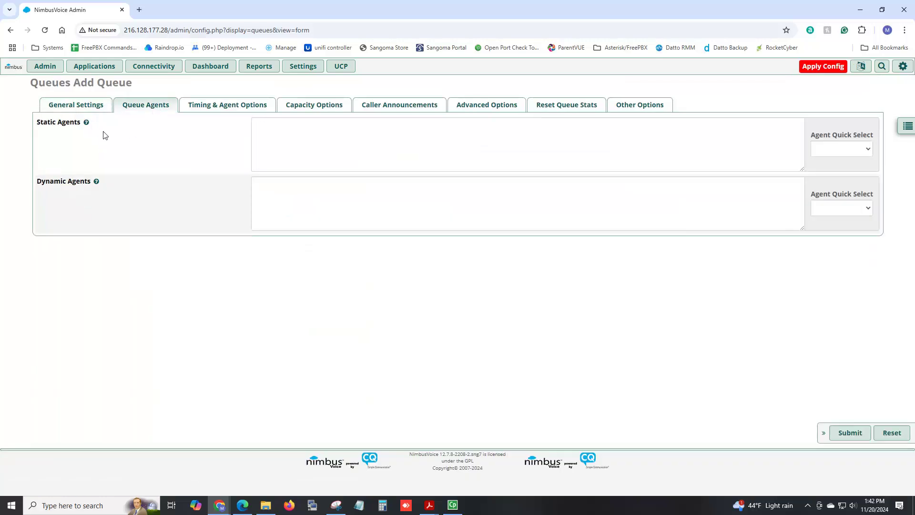
- Enter static agents 101, 102, 103 and dynamic agent 104 for queue 400
type("101 102")
key("Return")
type("103")
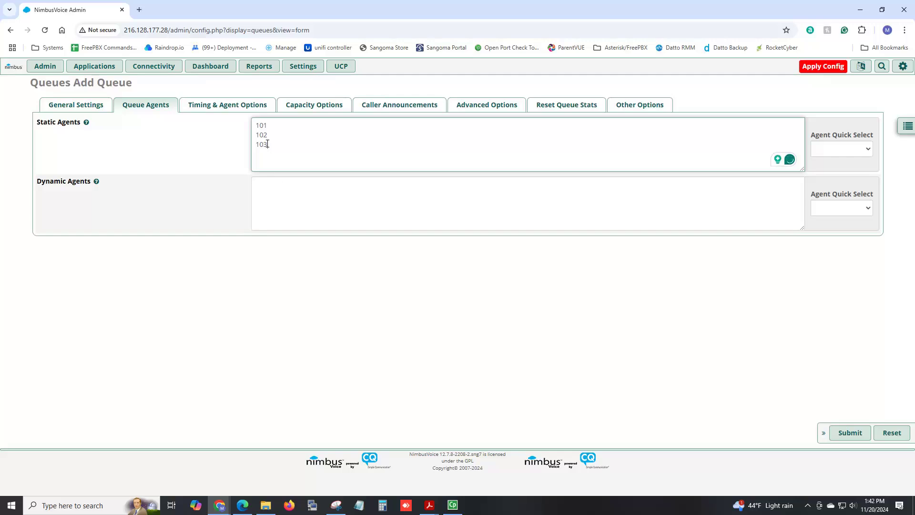
left_click(276, 188)
type("104")
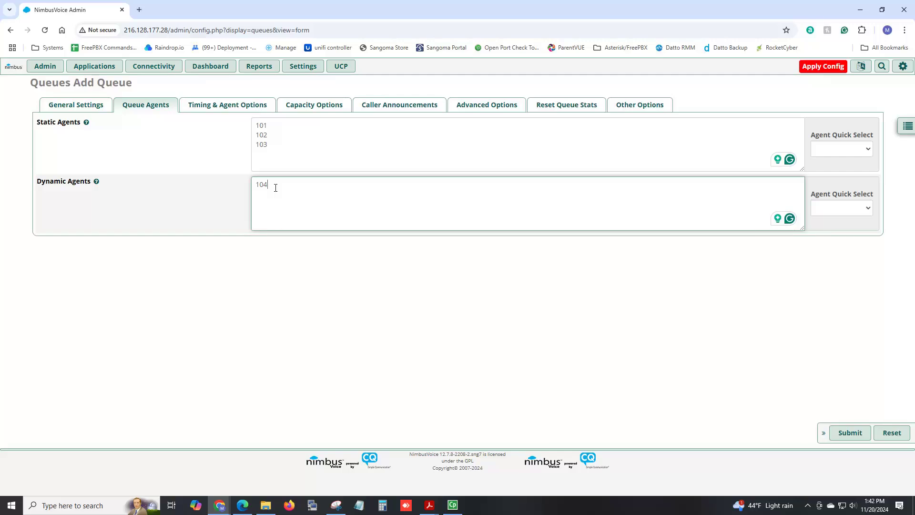
left_click(222, 106)
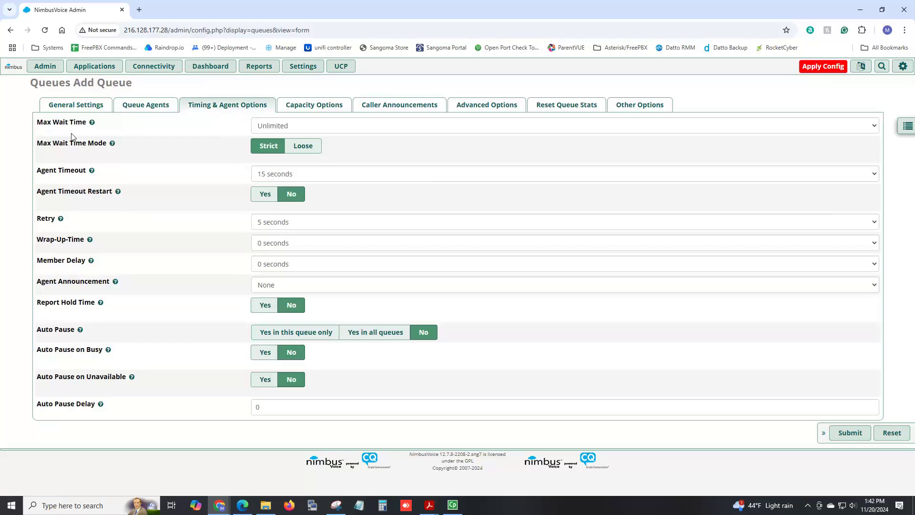
- Set Max Wait Time to 4 minutes, then return to the queue's General Settings
left_click(328, 128)
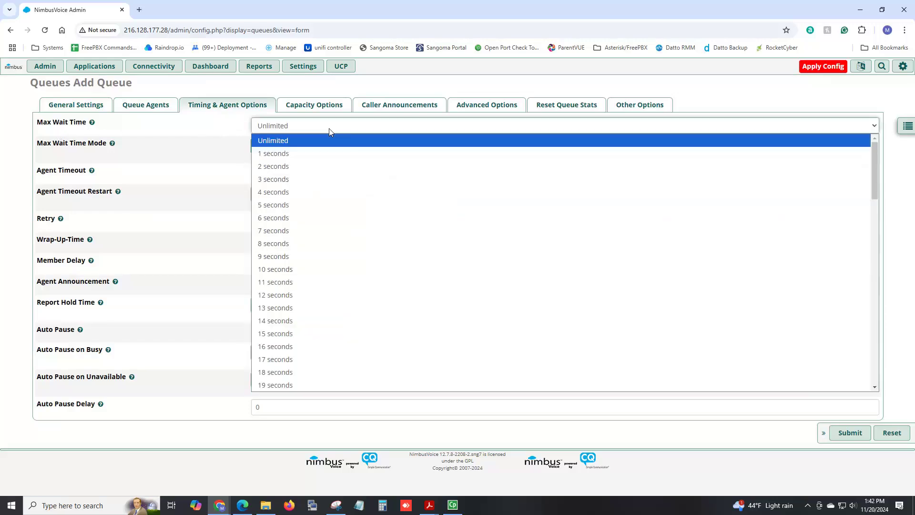
scroll(347, 198, "down", 4)
scroll(348, 198, "down", 4)
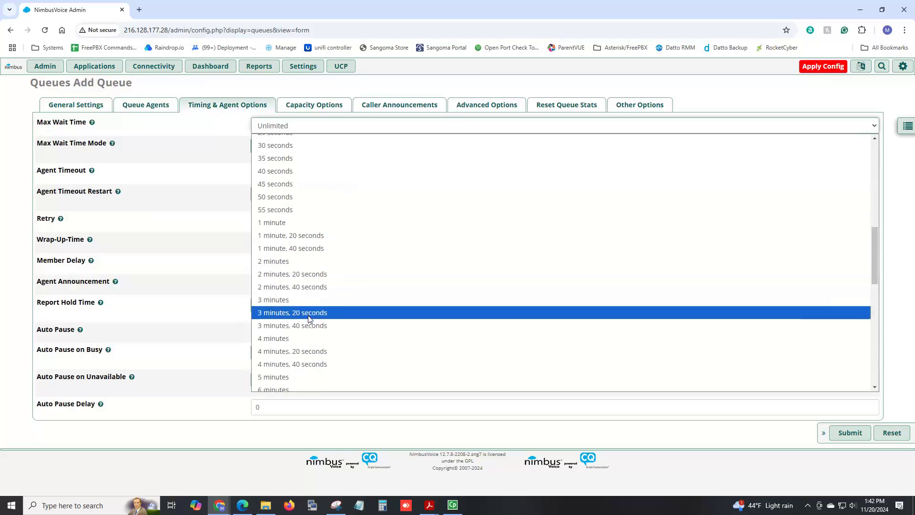
left_click(303, 340)
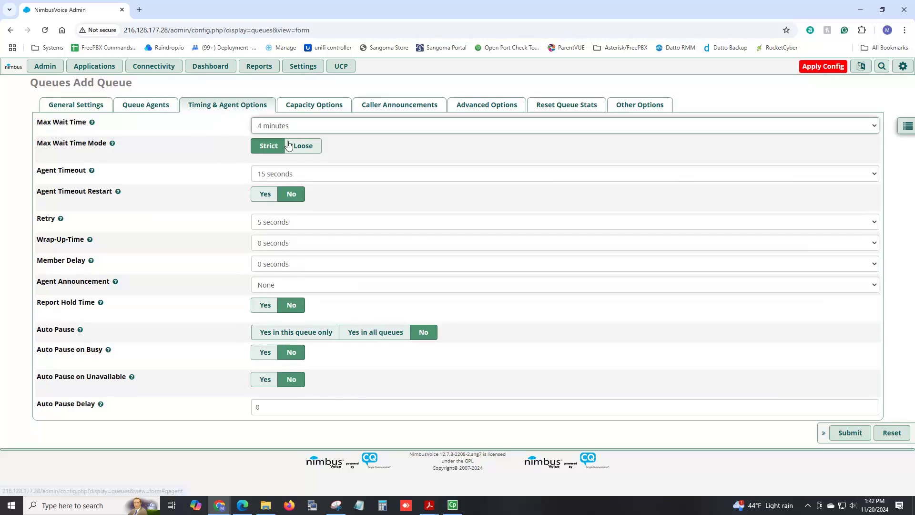
left_click(76, 105)
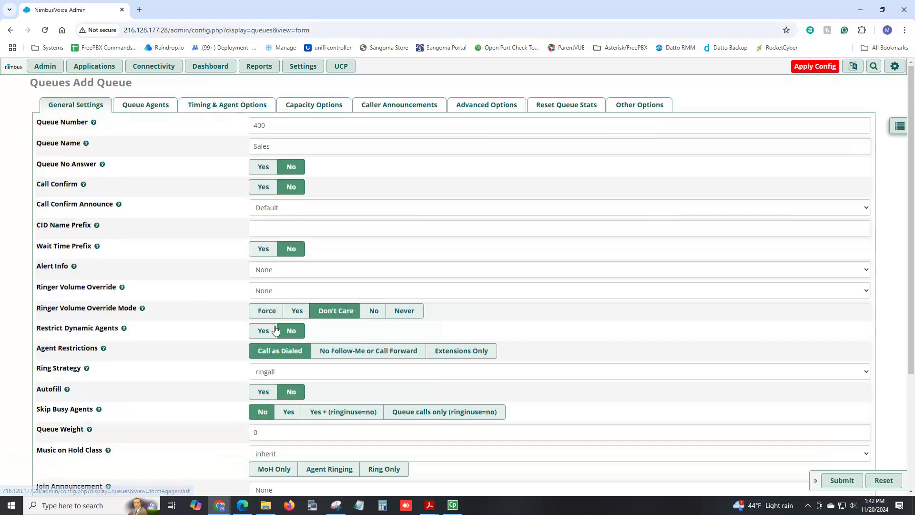
scroll(276, 346, "down", 3)
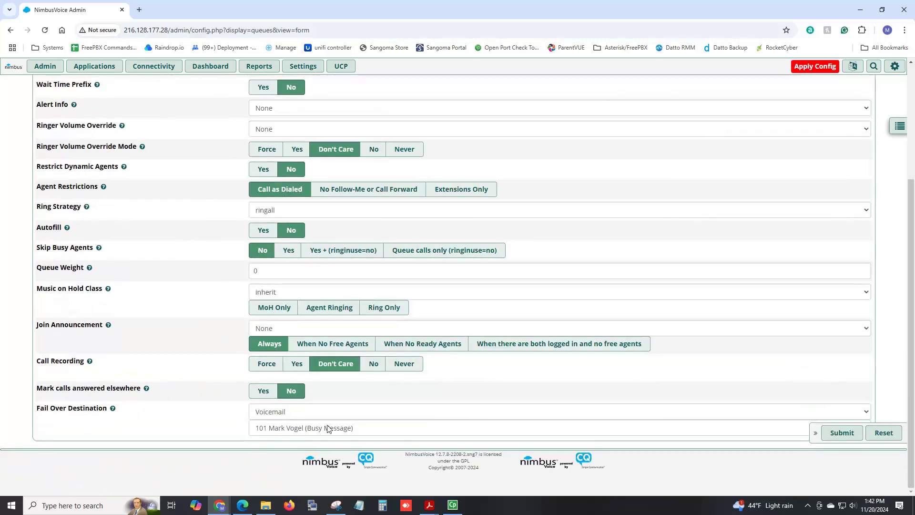
- Review queue 400's capacity options, then bring up its caller announcement settings
scroll(249, 299, "up", 3)
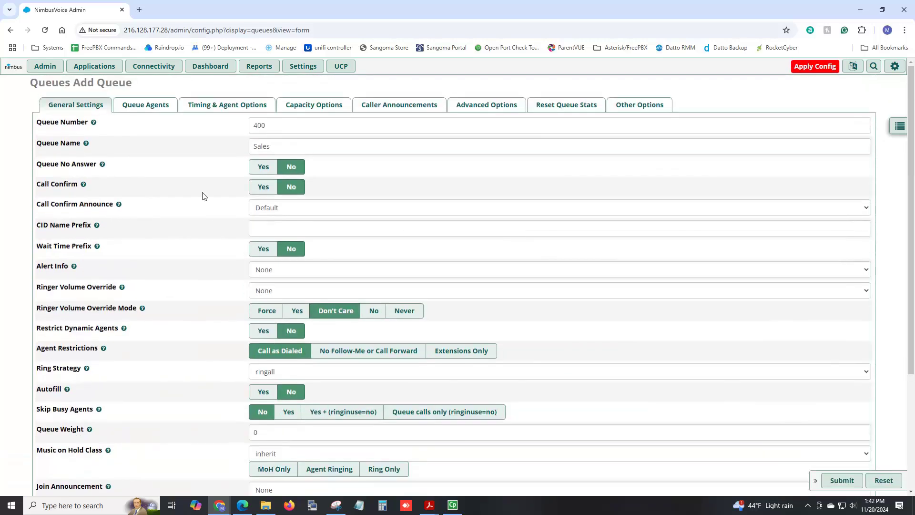
left_click(316, 104)
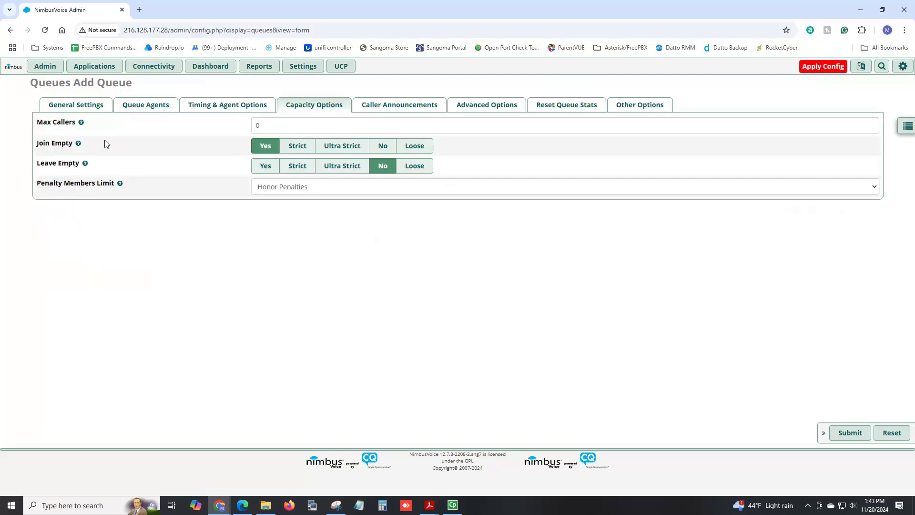
left_click(398, 105)
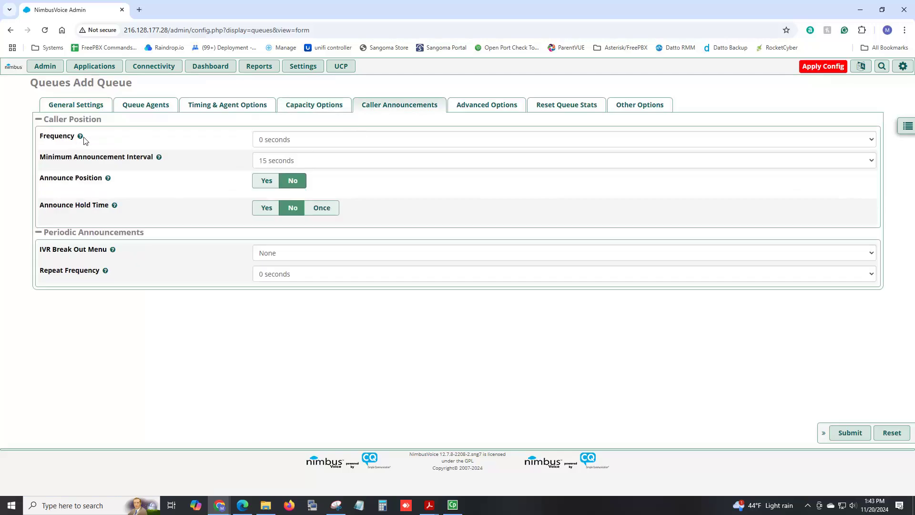
- Turn on queue 400's position announcements with a frequency of every 1 minute
left_click(284, 142)
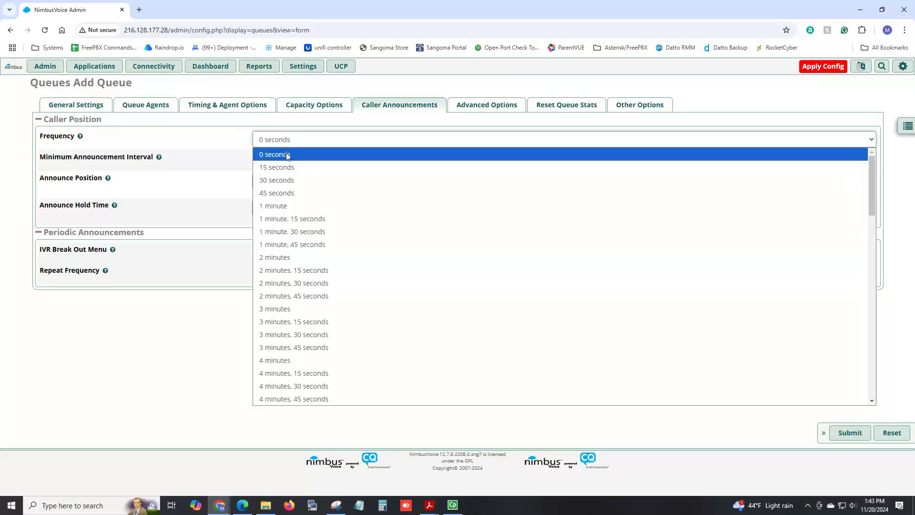
left_click(293, 205)
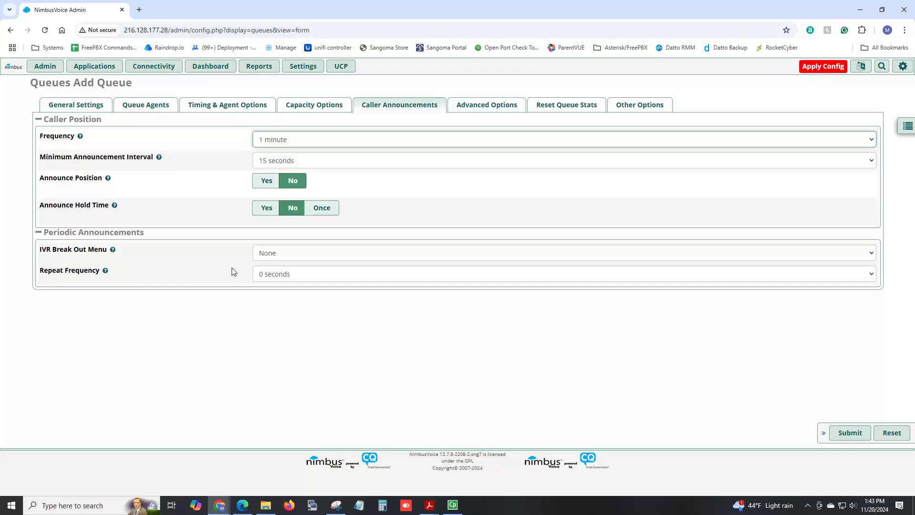
left_click(265, 186)
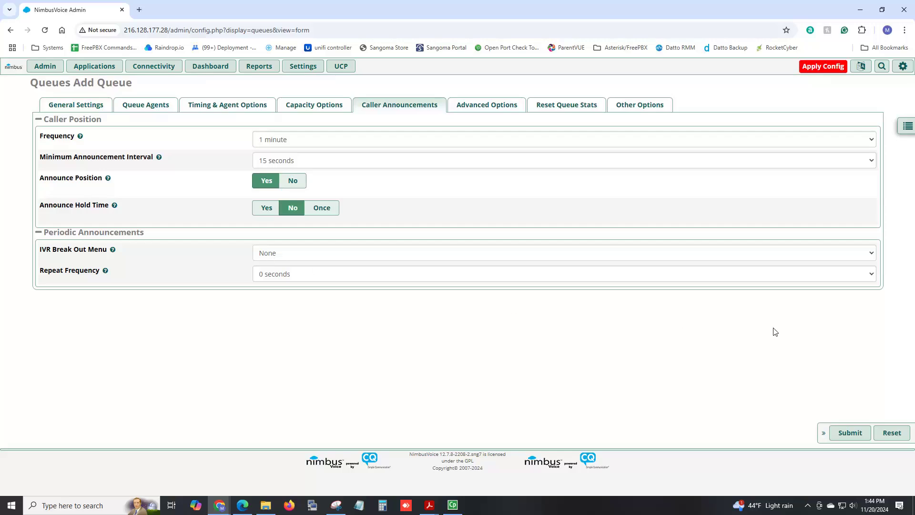
- Submit Sales queue 400, then start a new IVR from Applications > IVR > Add IVR
left_click(847, 437)
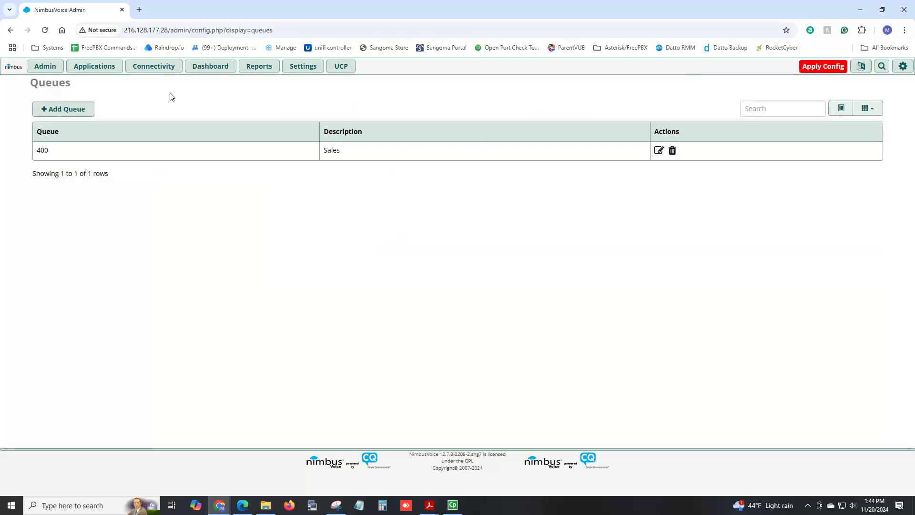
left_click(94, 66)
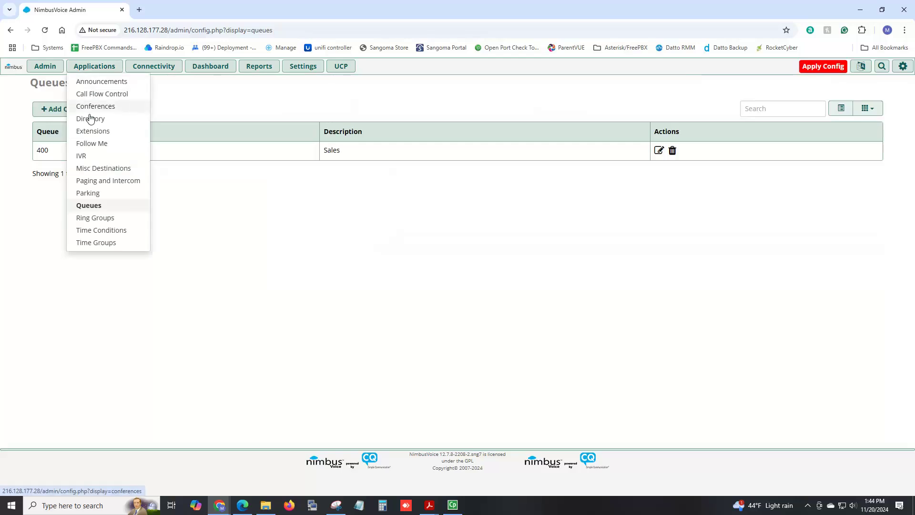
left_click(85, 159)
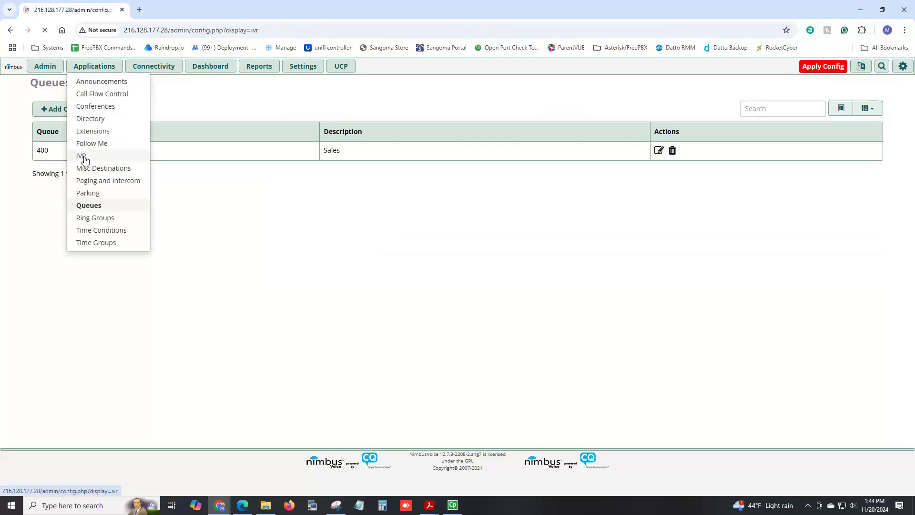
left_click(56, 107)
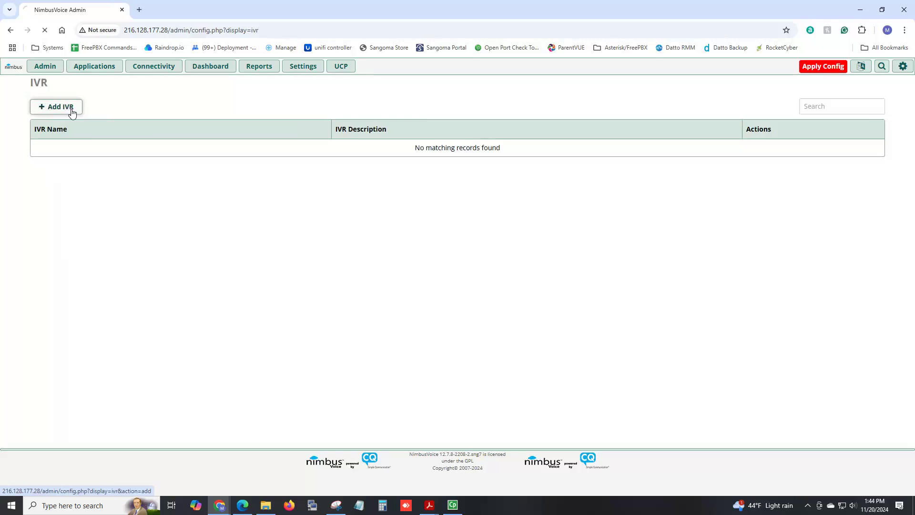
left_click(270, 117)
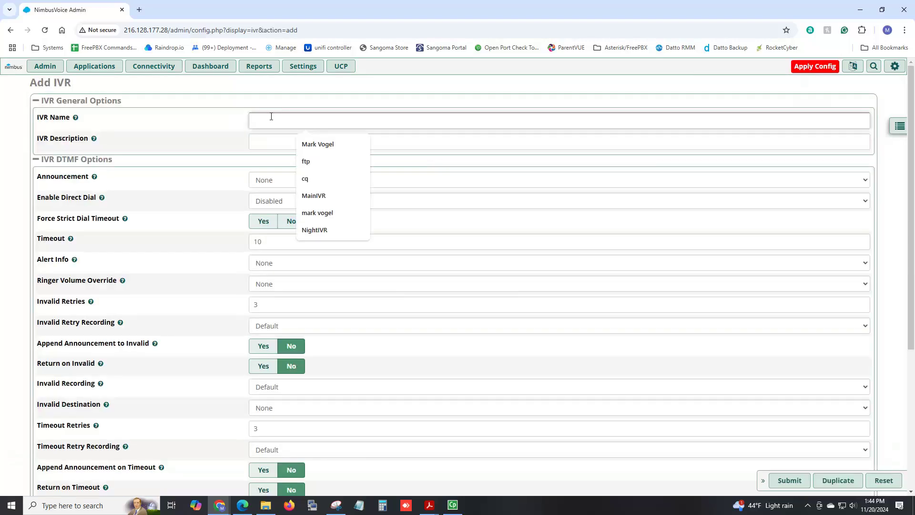
- Name the new IVR 'Closed IVR' and have it play the ClosedMessage recording
type("Open IVR")
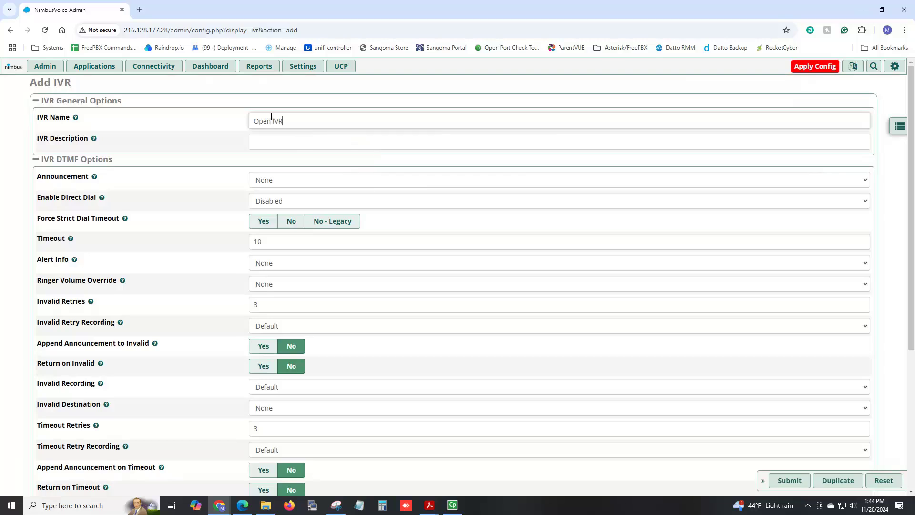
mouse_move(79, 190)
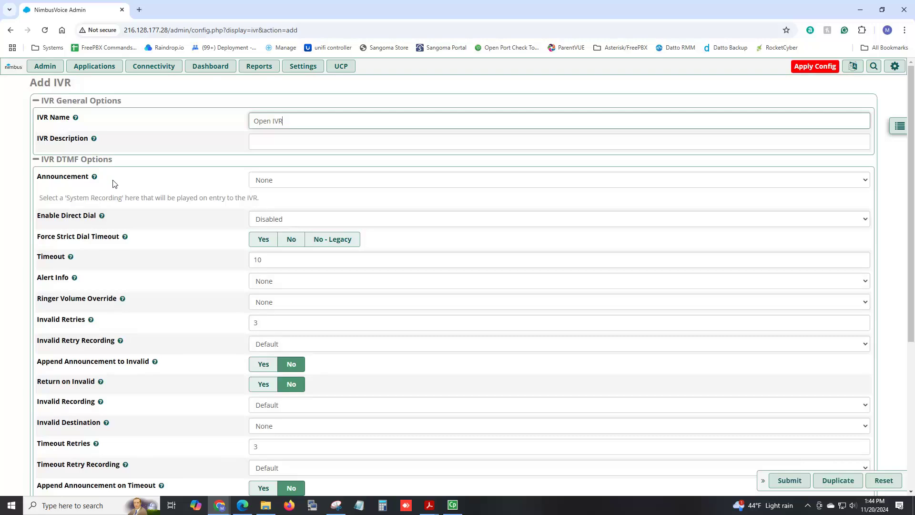
left_click(286, 183)
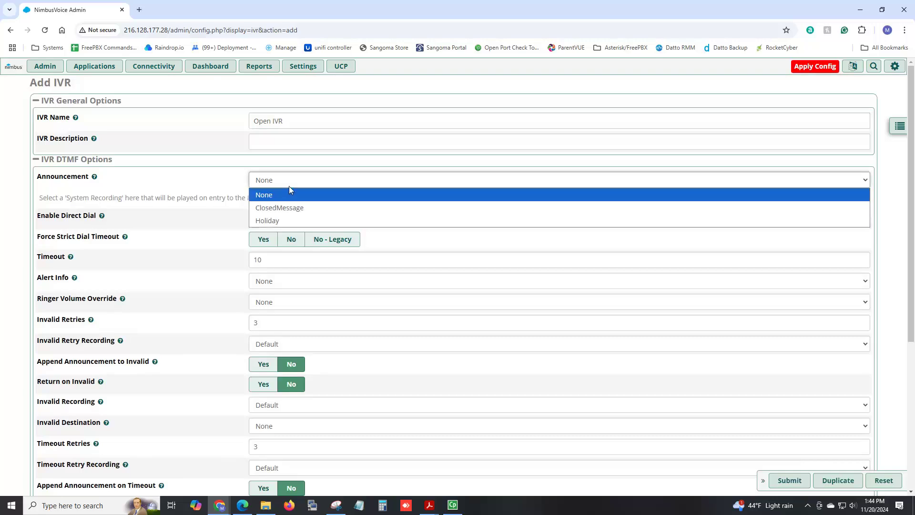
left_click(291, 208)
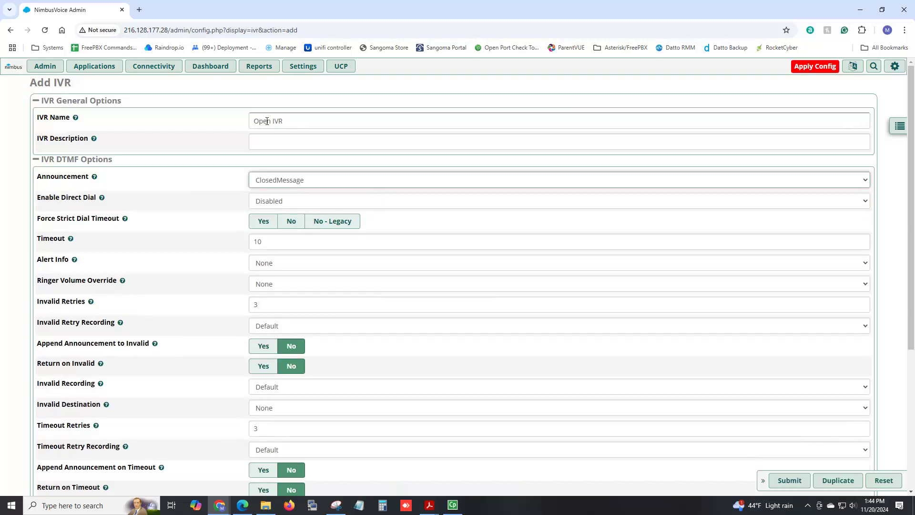
left_click(269, 123)
left_click_drag(272, 122, 235, 128)
type("Closed")
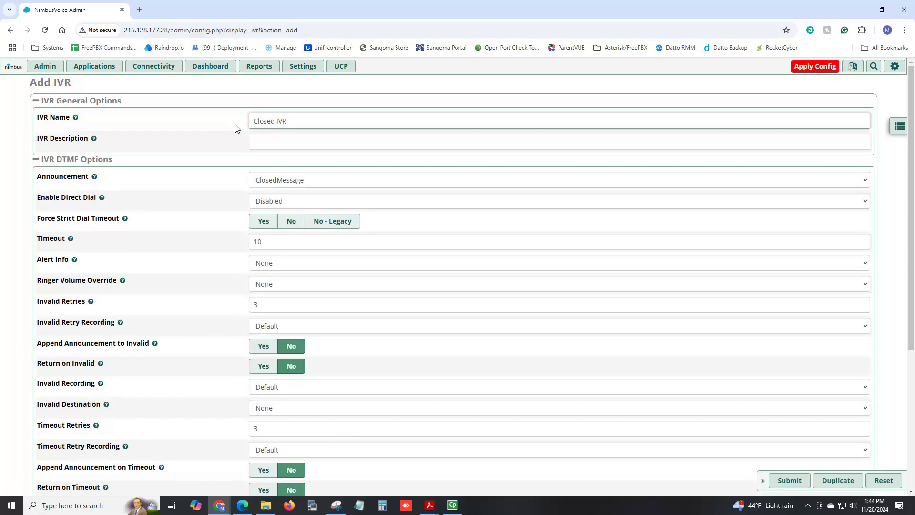
- Enable direct dial and set Force Strict Dial Timeout to No - Legacy
mouse_move(103, 204)
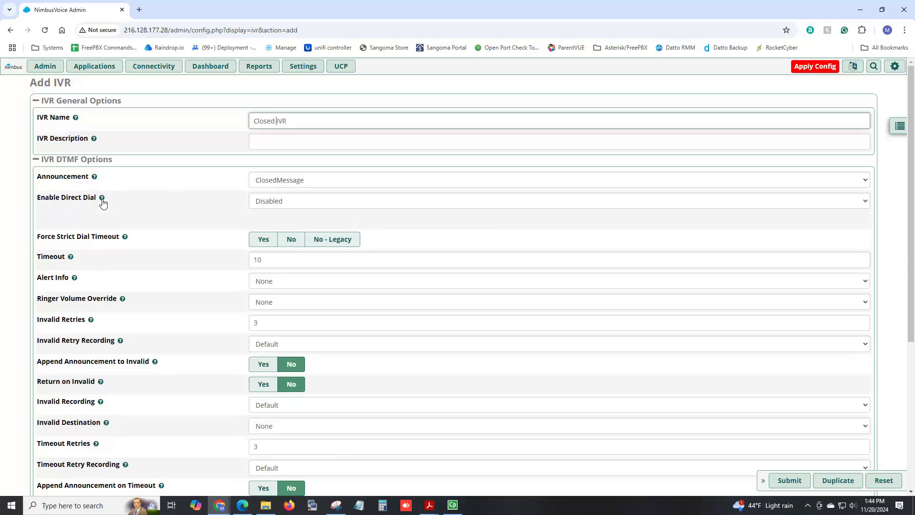
left_click(282, 204)
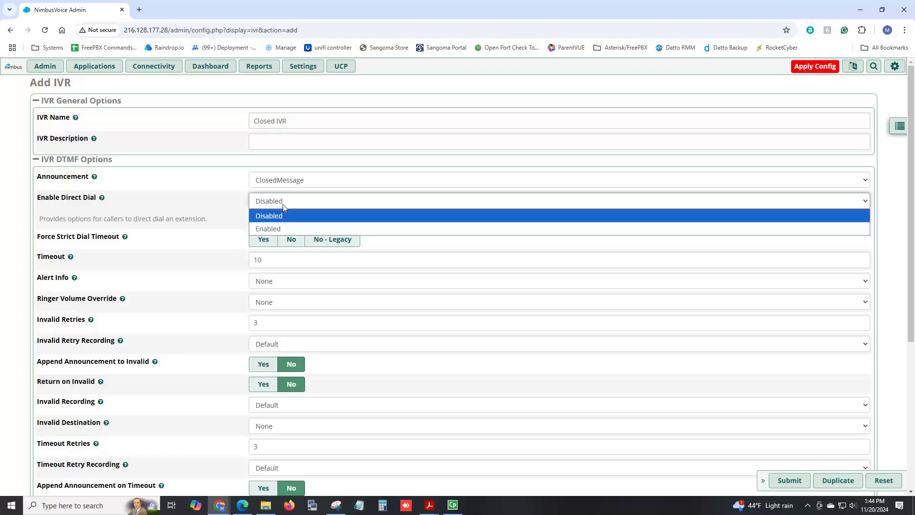
left_click(287, 229)
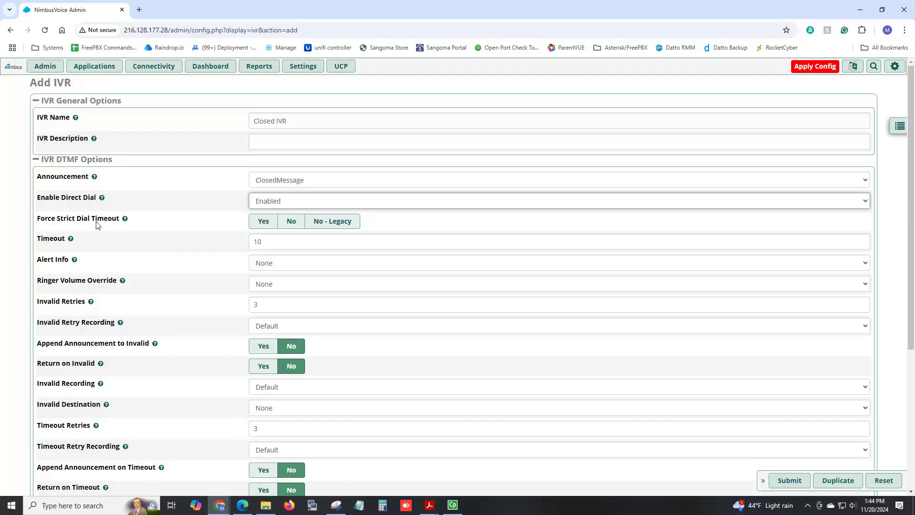
left_click(345, 225)
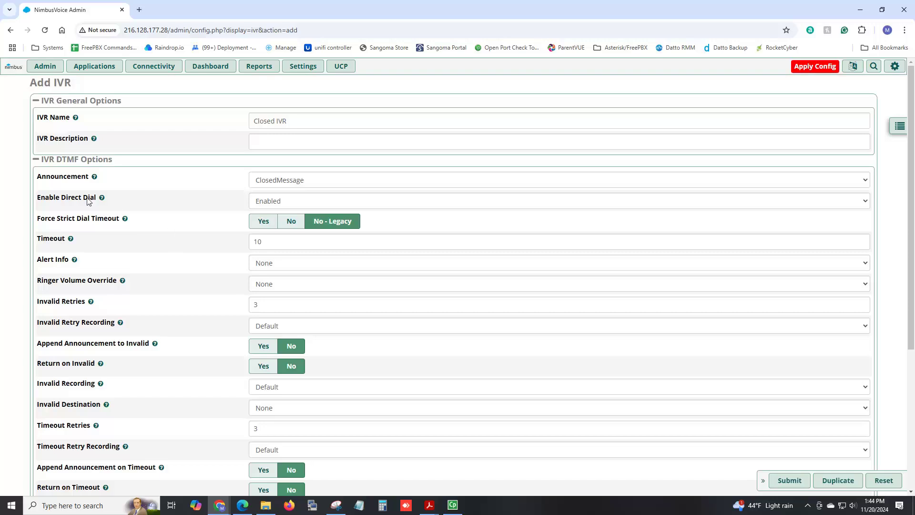
scroll(145, 237, "down", 5)
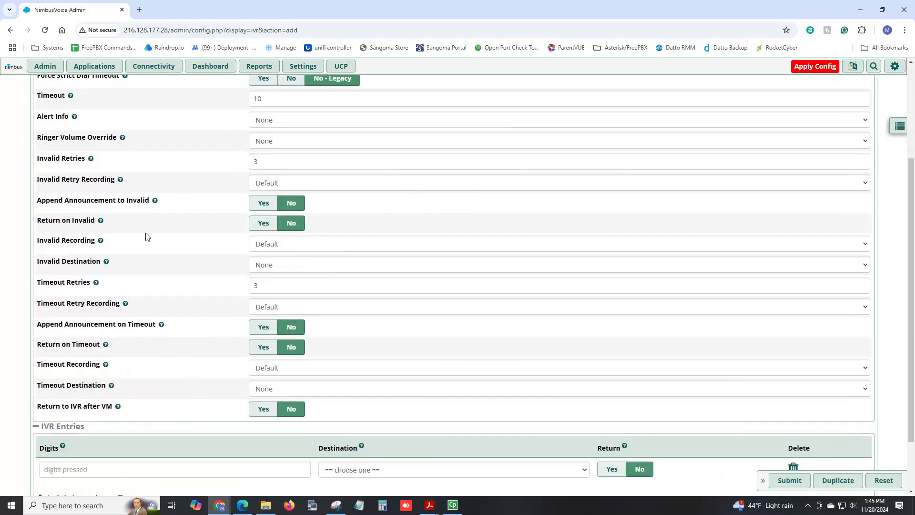
- Add IVR entries routing digit 1 to extension 101 and digit 2 to ring group 300
left_click(141, 419)
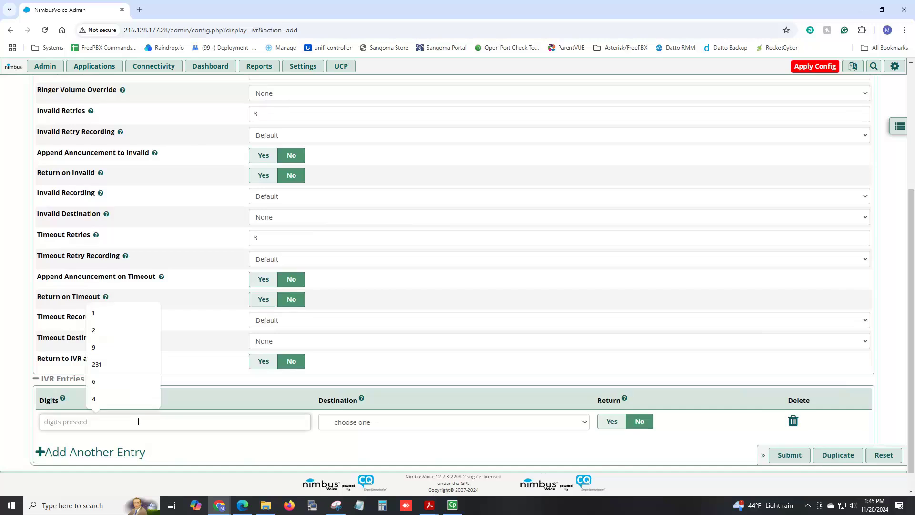
type("1")
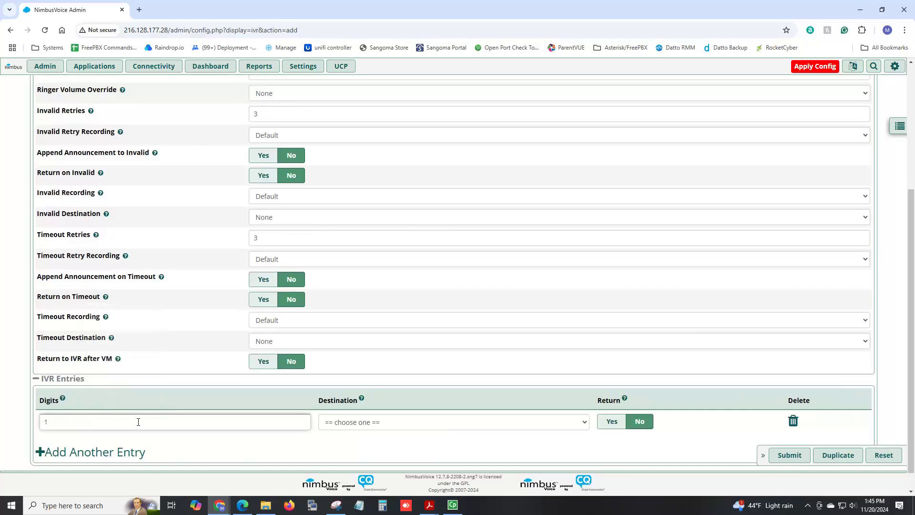
left_click(335, 422)
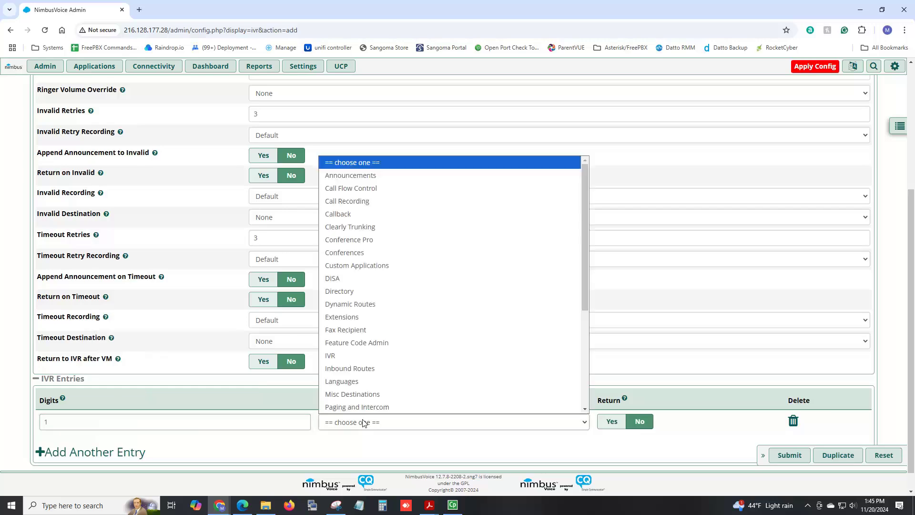
key("Escape")
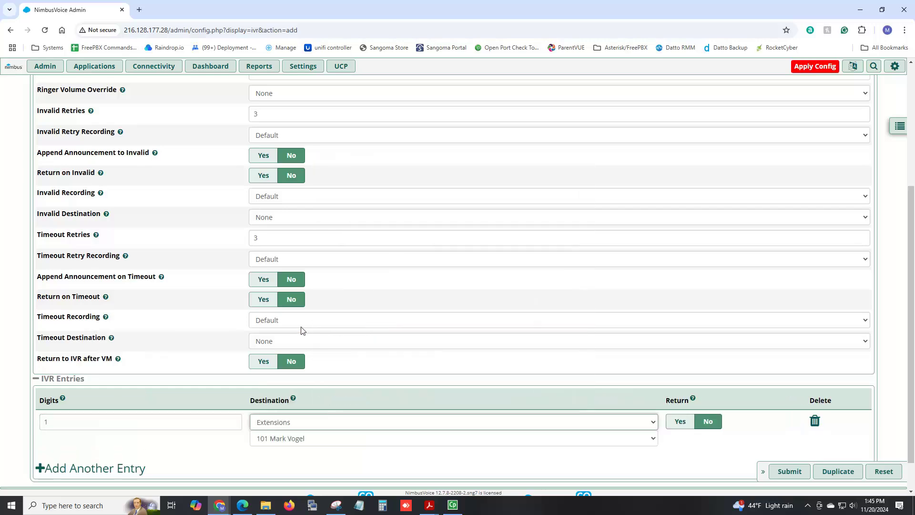
scroll(302, 329, "down", 1)
left_click(125, 435)
left_click(120, 424)
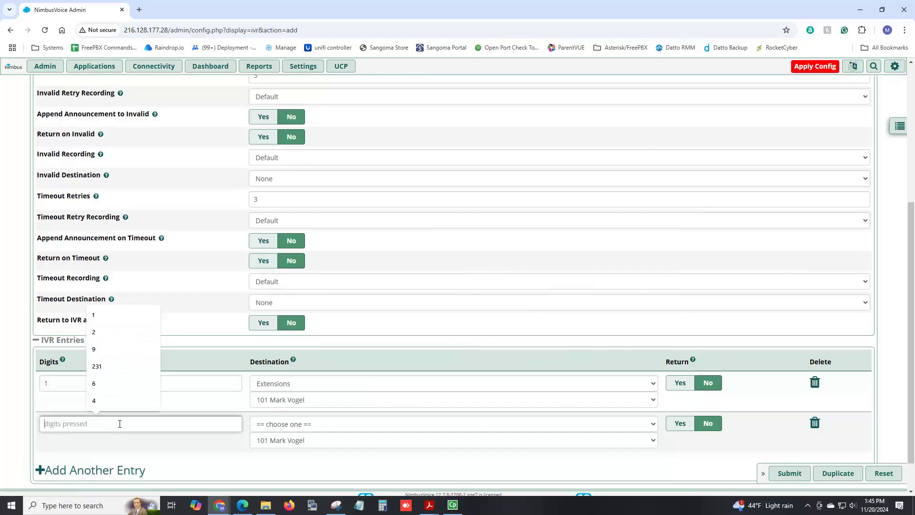
type("2")
left_click(274, 424)
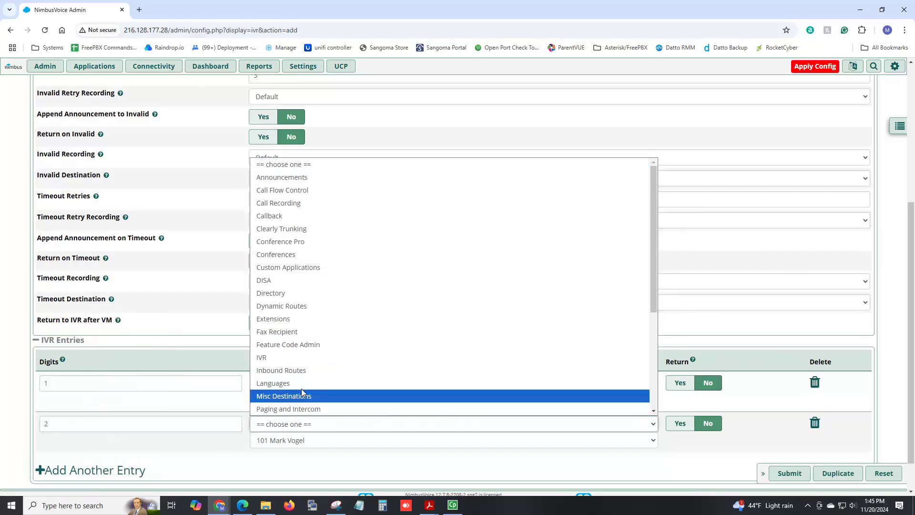
scroll(314, 362, "down", 4)
left_click(313, 307)
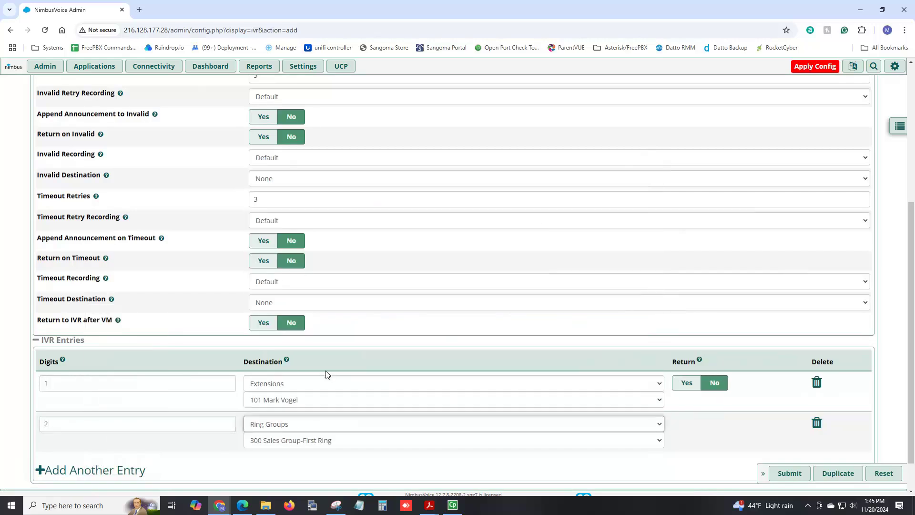
- Add IVR entries routing digit 3 to voicemail 101 and digit 5 to queue 400 Sales
left_click(125, 470)
left_click(125, 465)
type("3")
left_click(279, 464)
scroll(291, 317, "down", 5)
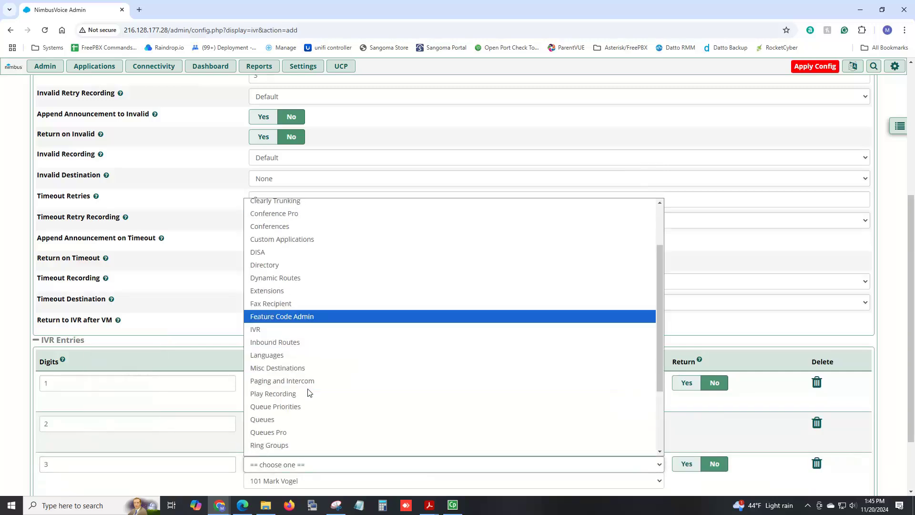
left_click(296, 428)
scroll(319, 410, "down", 2)
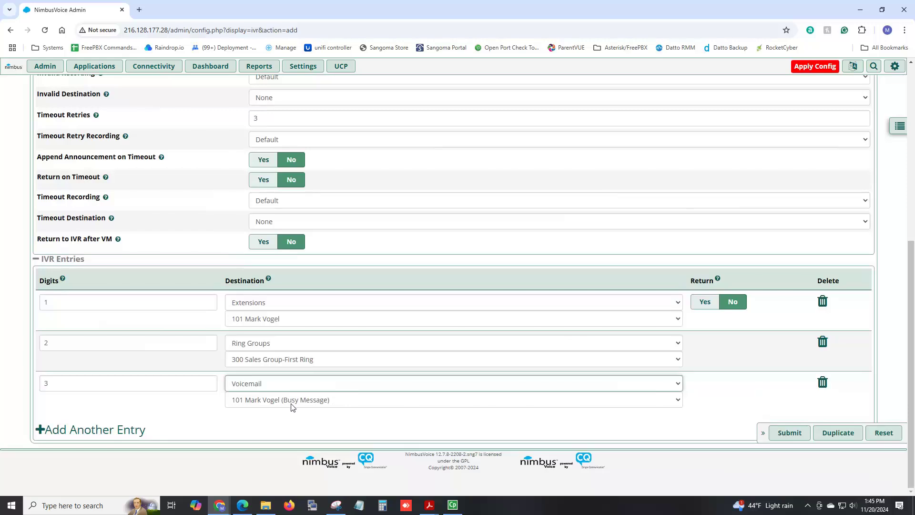
left_click(90, 430)
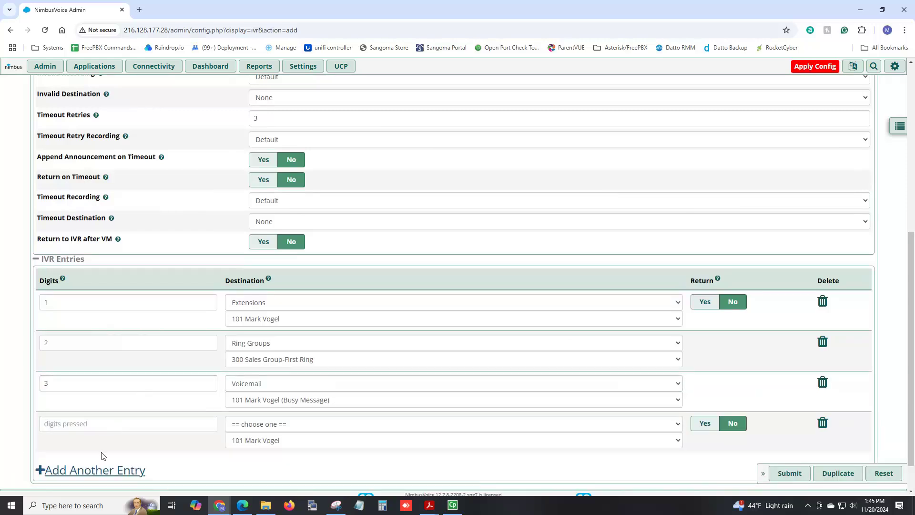
scroll(98, 472, "down", 1)
left_click(95, 384)
type("5")
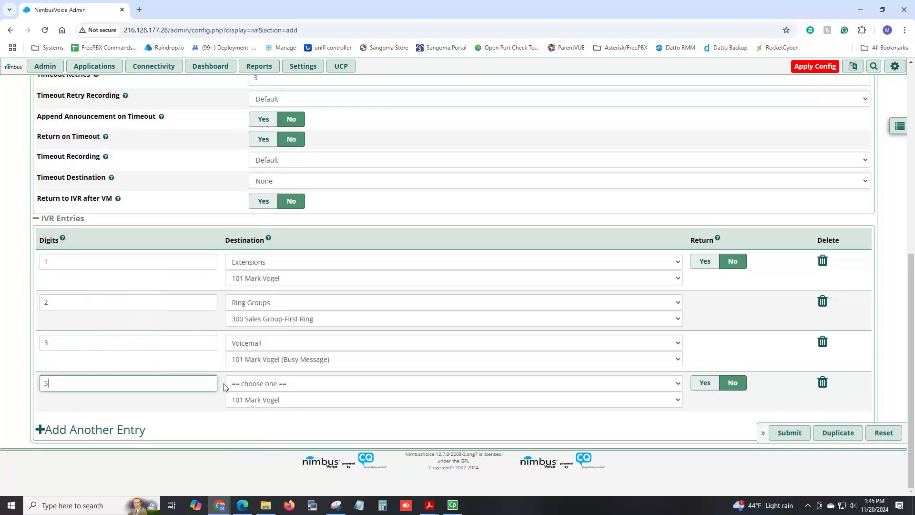
left_click(298, 384)
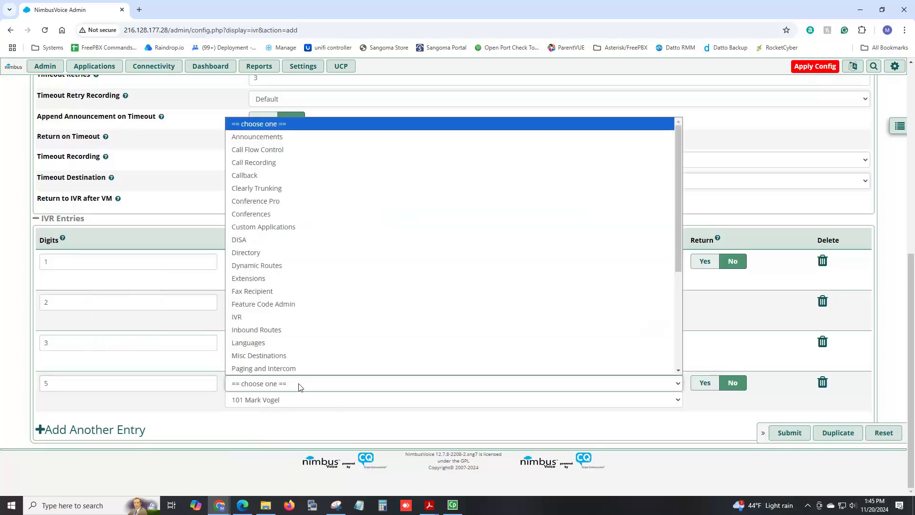
scroll(285, 287, "down", 2)
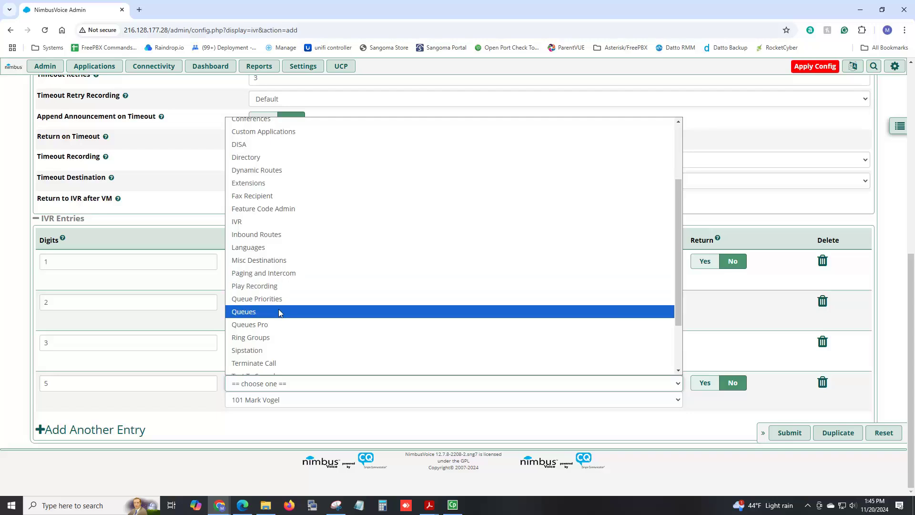
left_click(278, 310)
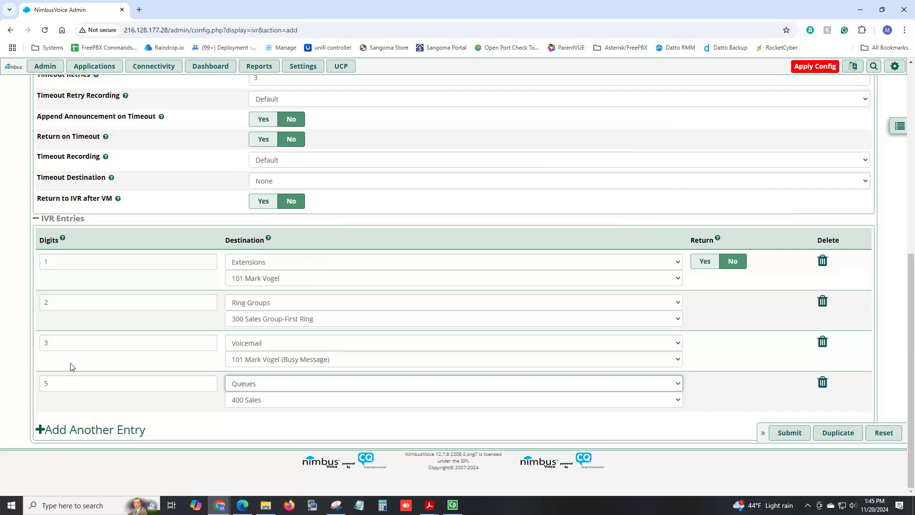
scroll(80, 369, "up", 2)
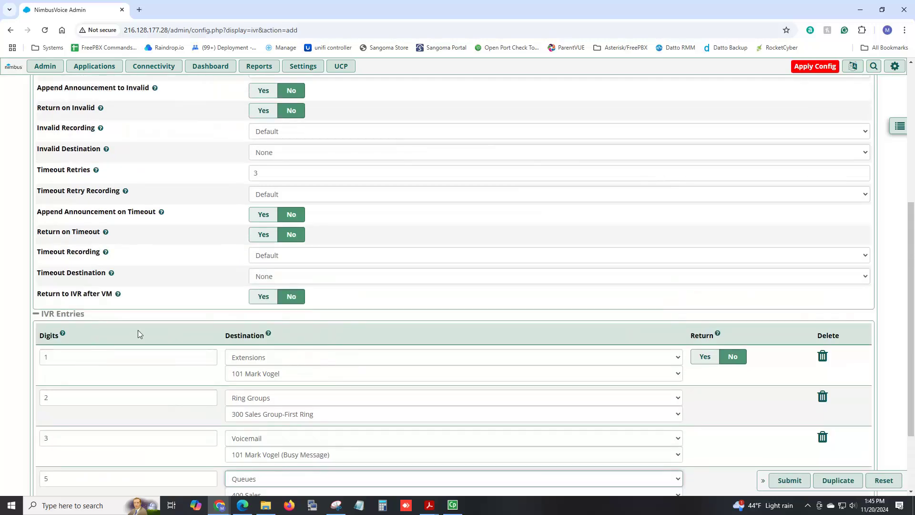
scroll(151, 374, "down", 2)
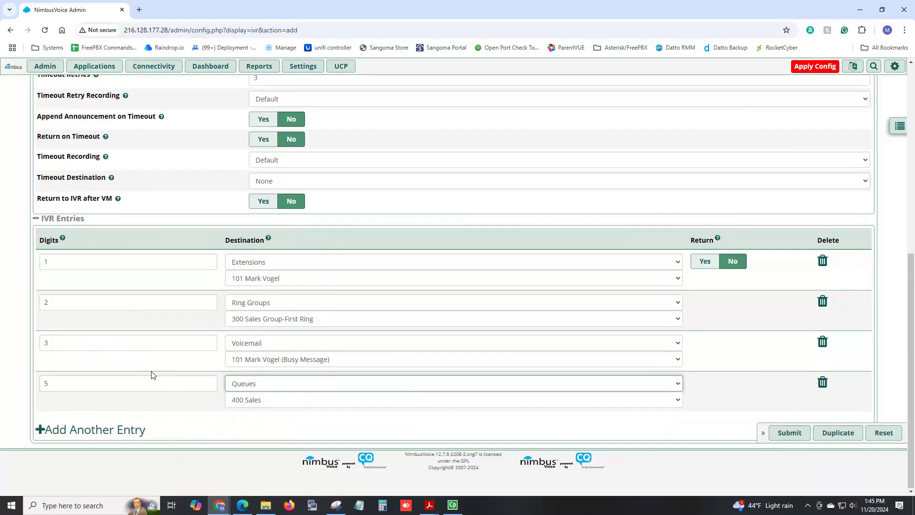
scroll(93, 332, "up", 4)
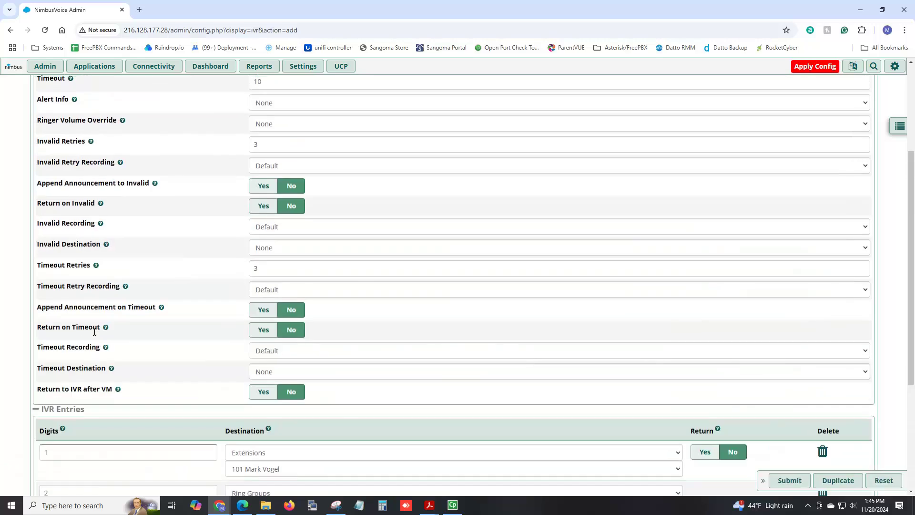
scroll(93, 326, "up", 2)
mouse_move(87, 245)
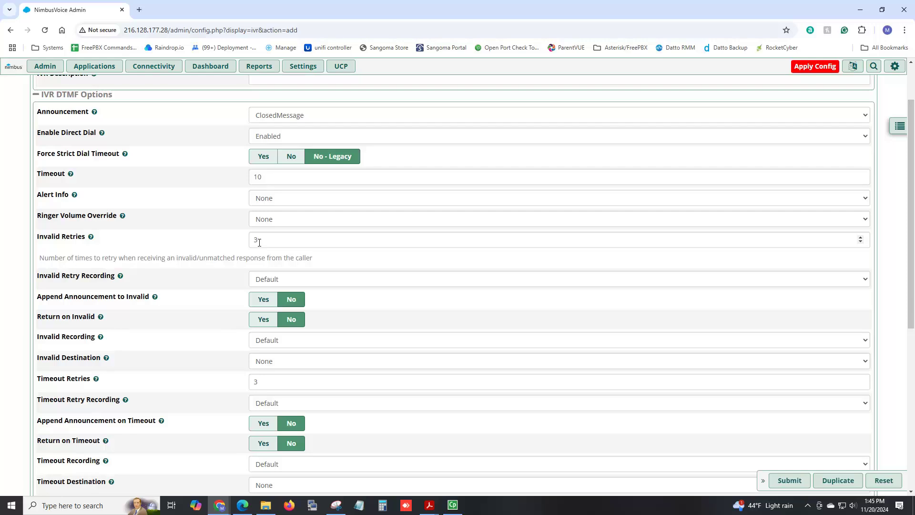
scroll(258, 242, "down", 2)
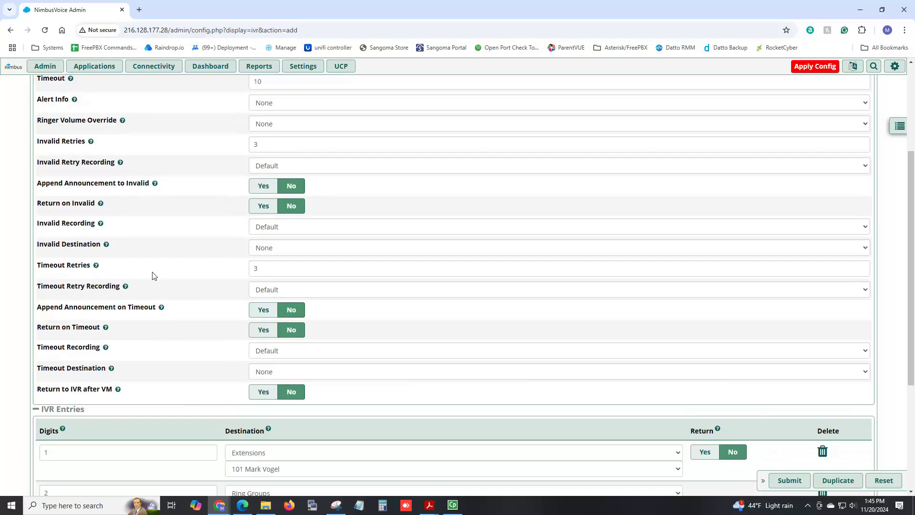
- Send the Closed IVR's invalid-input destination to Voicemail
left_click(290, 250)
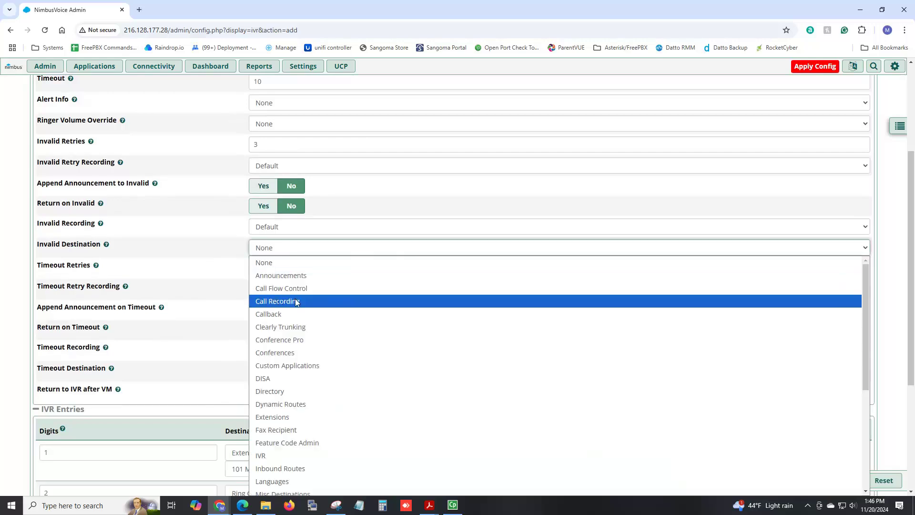
scroll(296, 365, "down", 2)
scroll(300, 379, "down", 2)
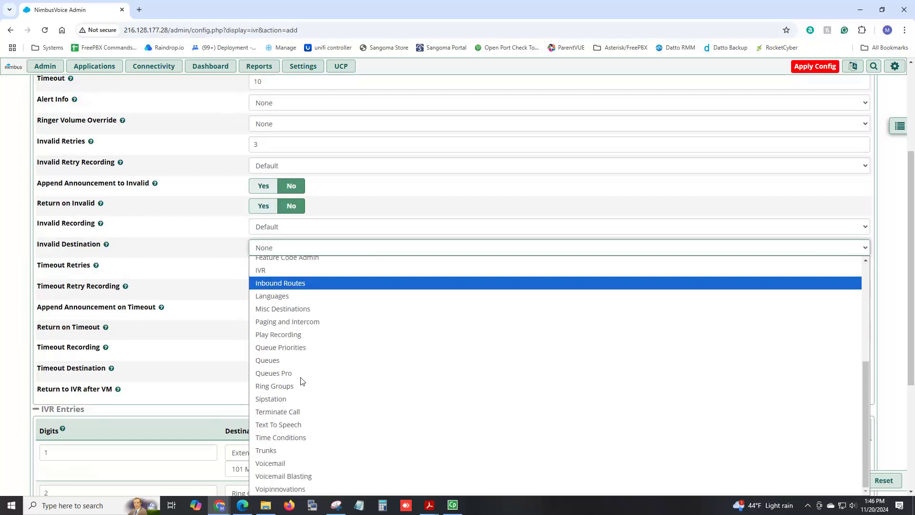
left_click(295, 462)
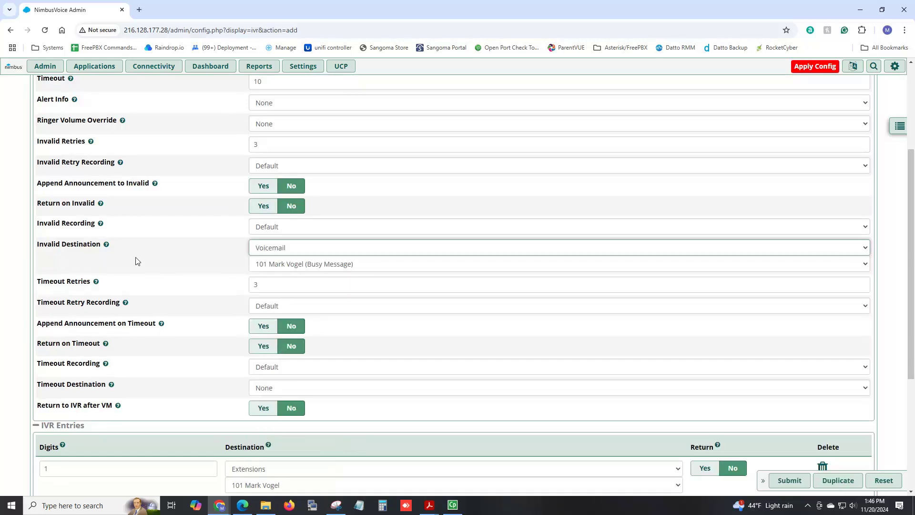
- Add entry 9 routed to Feature Code Admin's Dial Voicemail <*98>
scroll(202, 280, "down", 4)
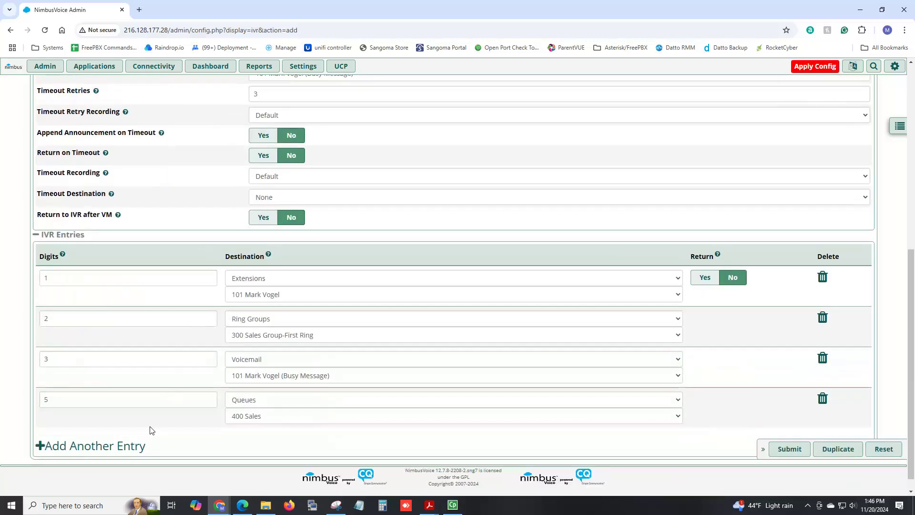
left_click(128, 446)
left_click(129, 446)
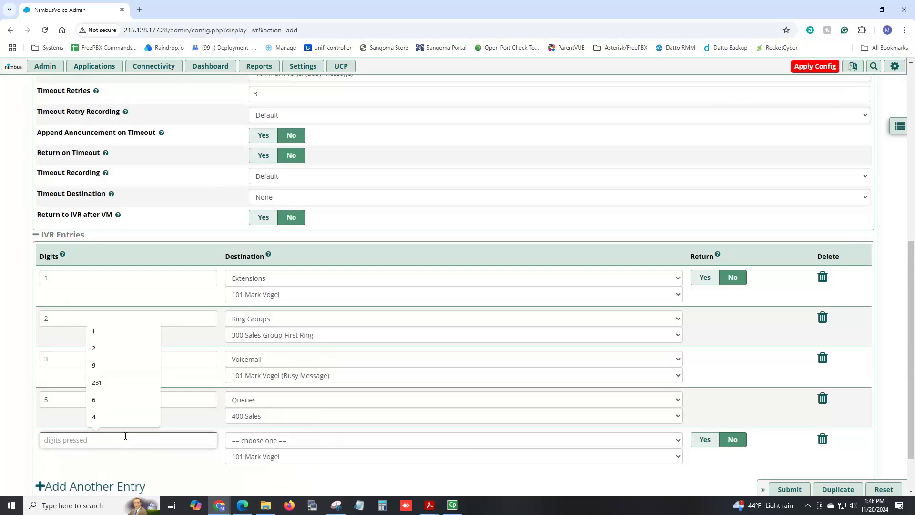
type("9")
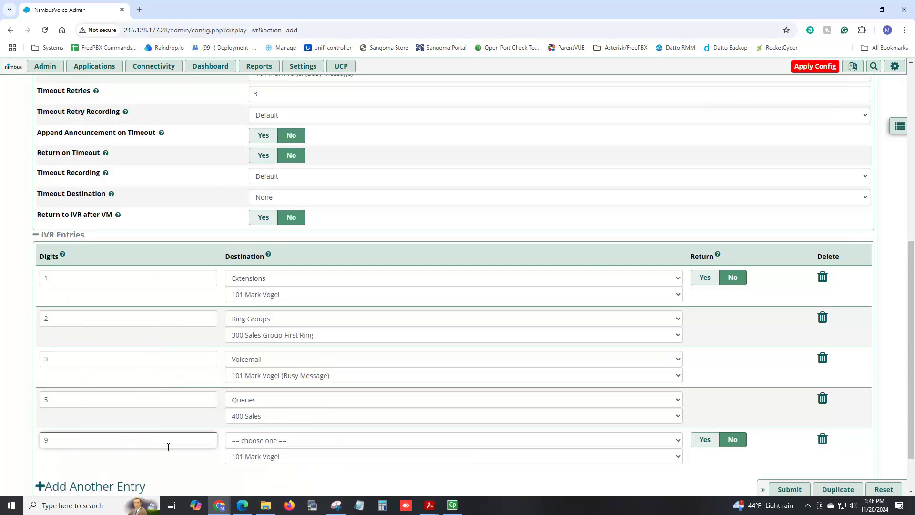
left_click(256, 443)
scroll(286, 374, "down", 3)
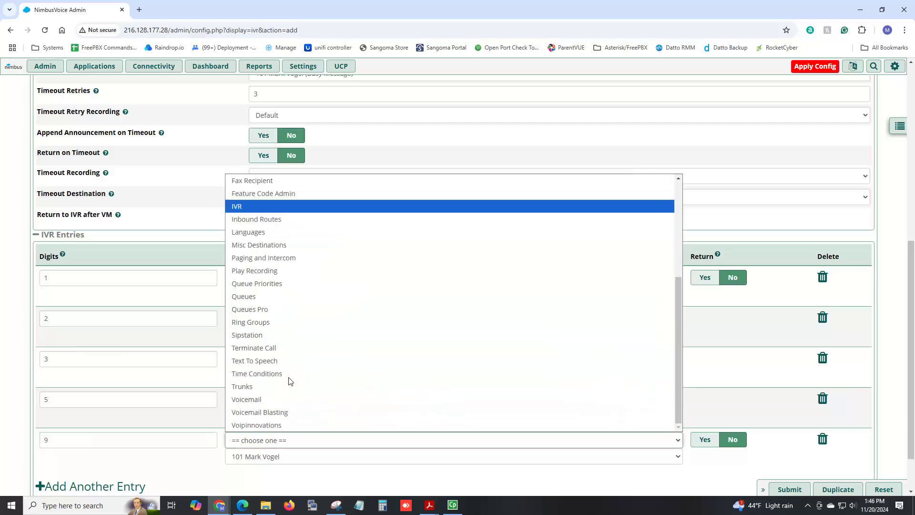
scroll(286, 350, "up", 2)
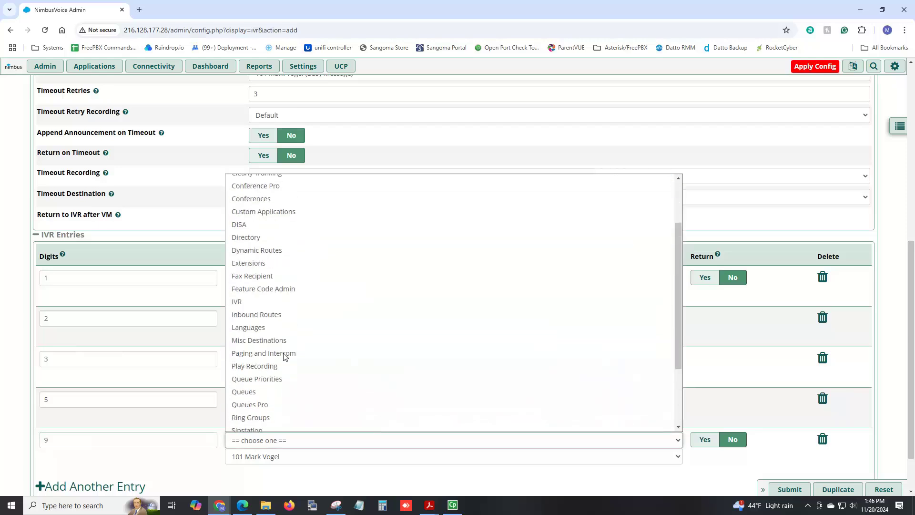
left_click(267, 290)
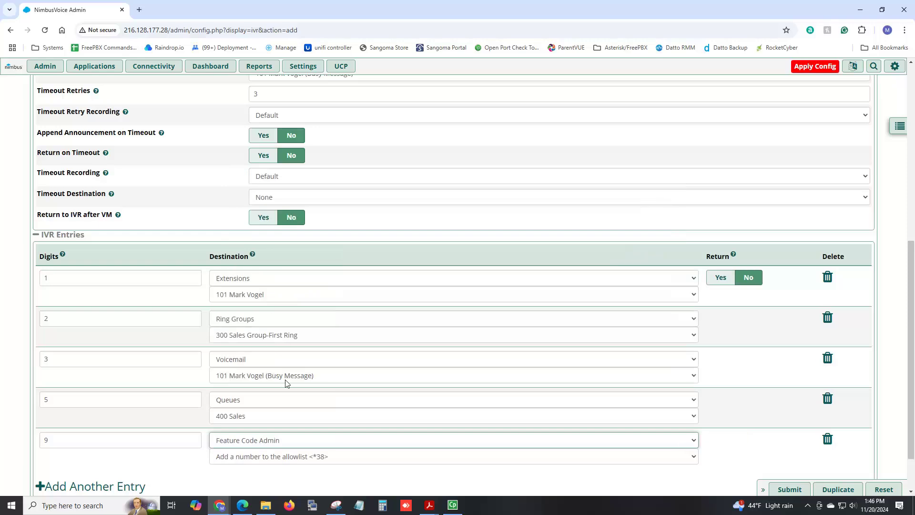
left_click(287, 458)
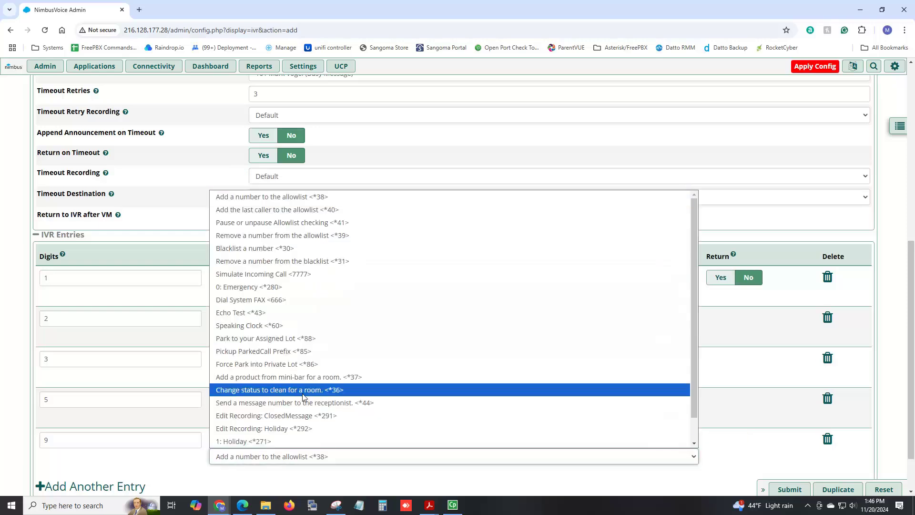
scroll(303, 397, "down", 2)
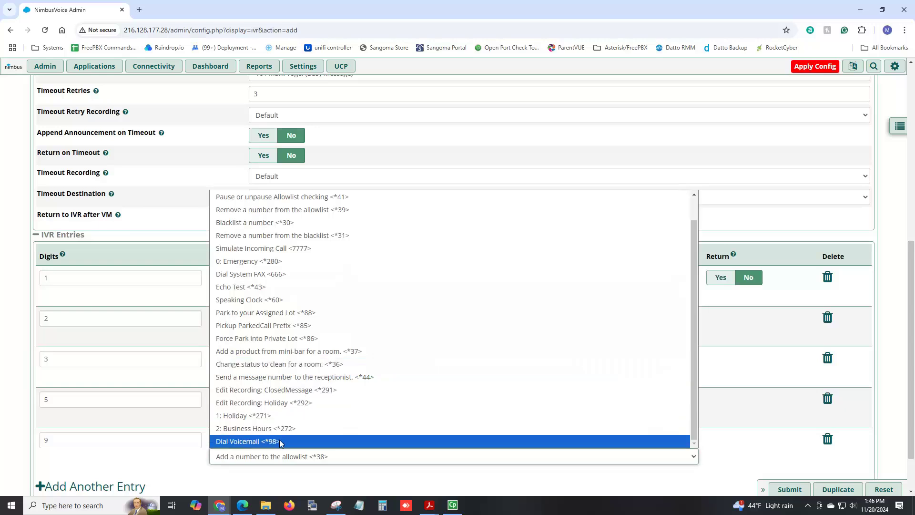
left_click(281, 440)
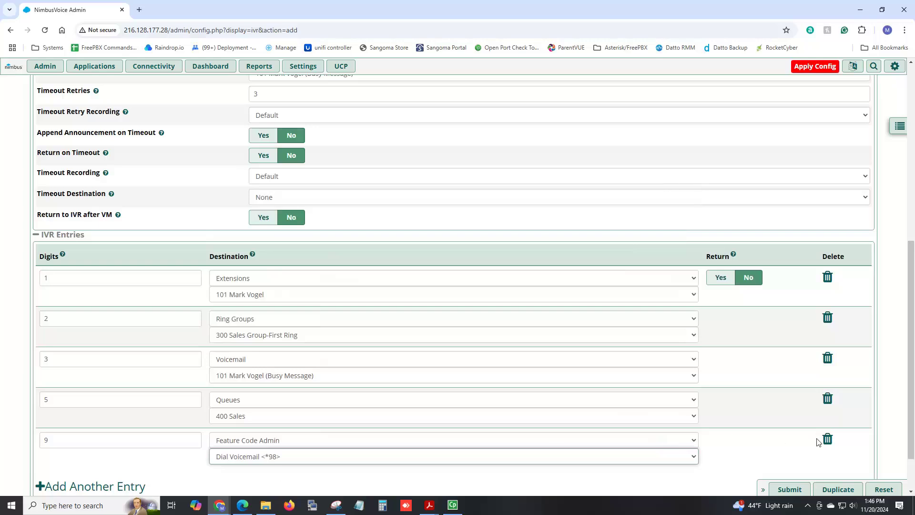
- Delete the digit 9 entry and submit the Closed IVR
left_click(828, 439)
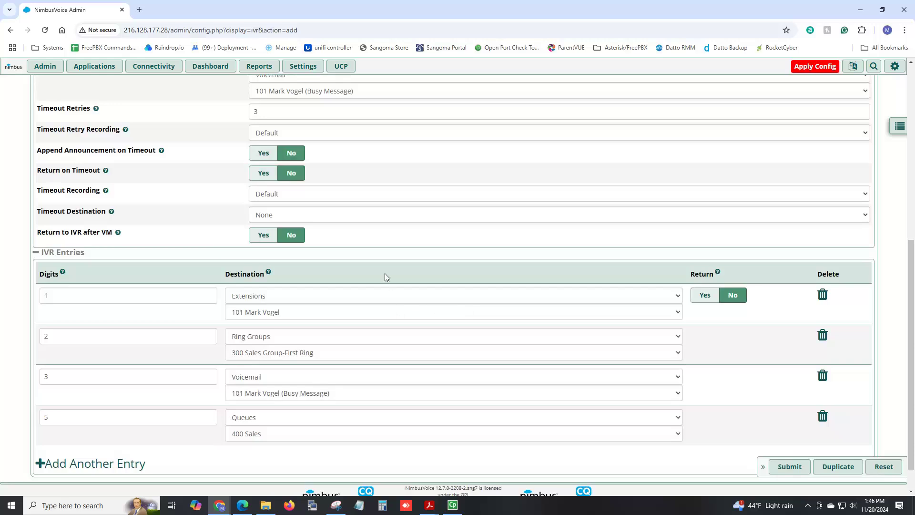
scroll(367, 251, "up", 7)
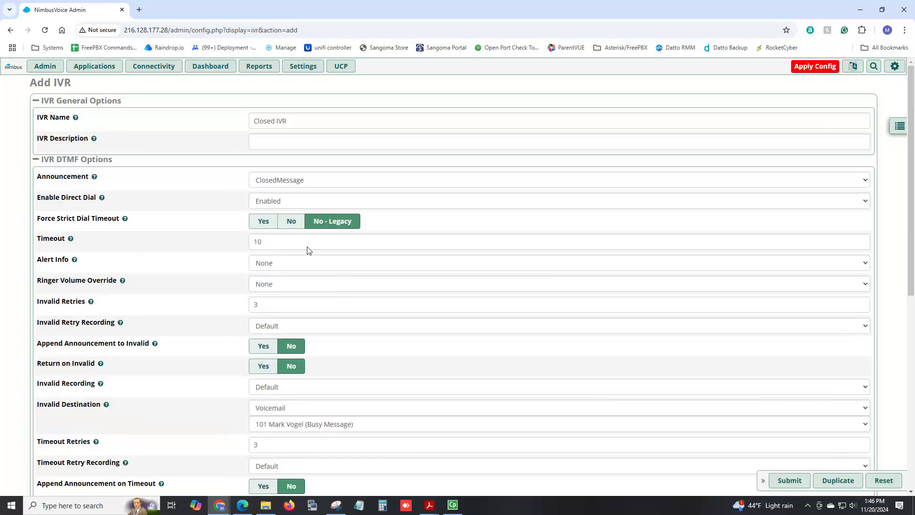
scroll(306, 251, "down", 8)
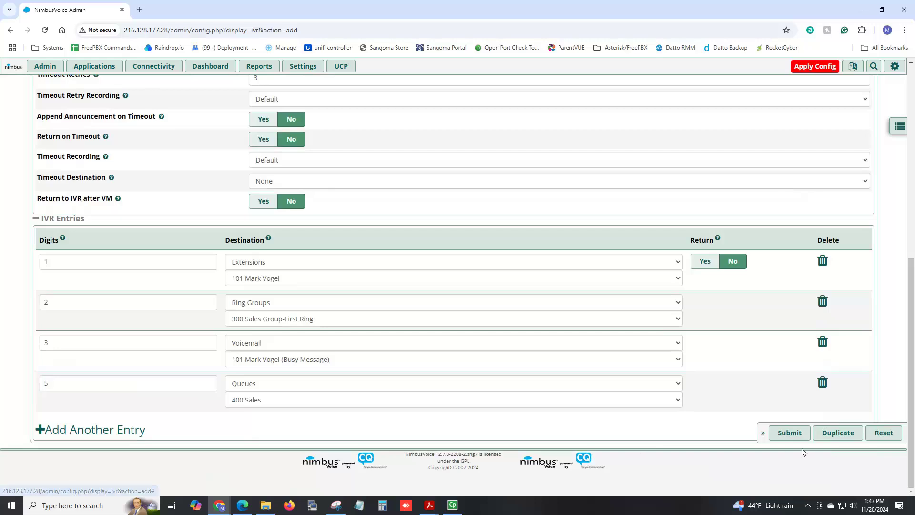
left_click(790, 433)
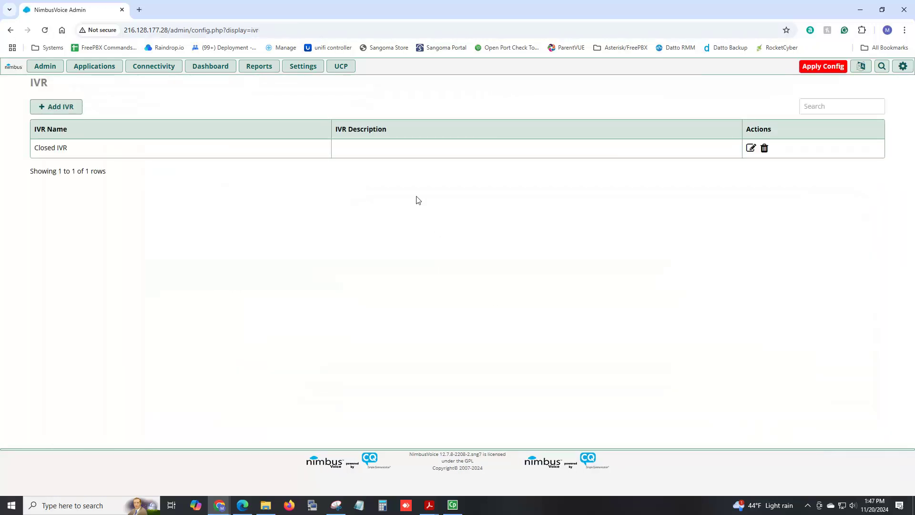
- Edit the Business Hours time condition: matches to ring group 300, non-matches to Closed IVR, and save
mouse_move(114, 71)
left_click(114, 232)
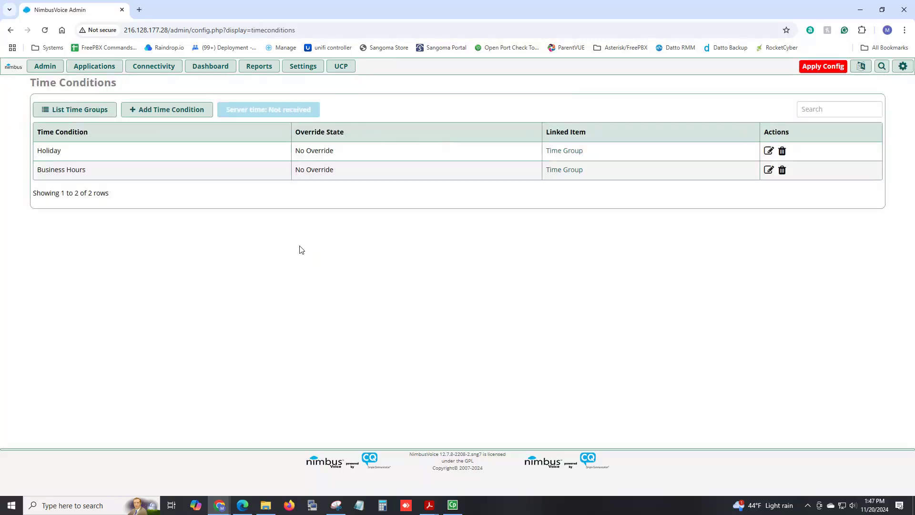
left_click(769, 171)
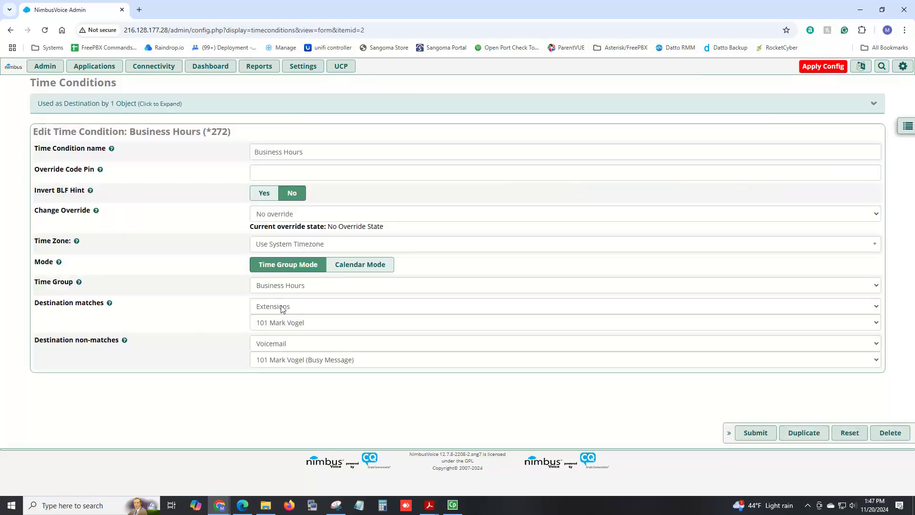
left_click(283, 308)
scroll(306, 255, "down", 2)
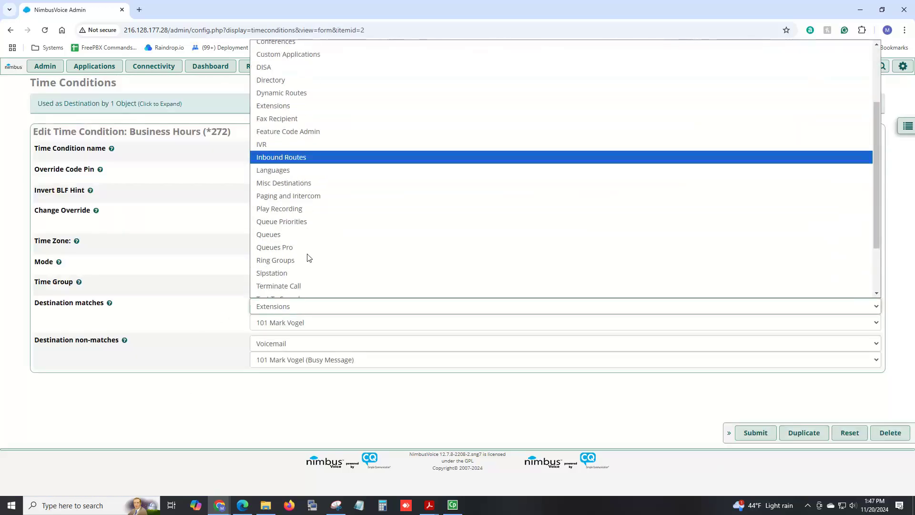
left_click(303, 261)
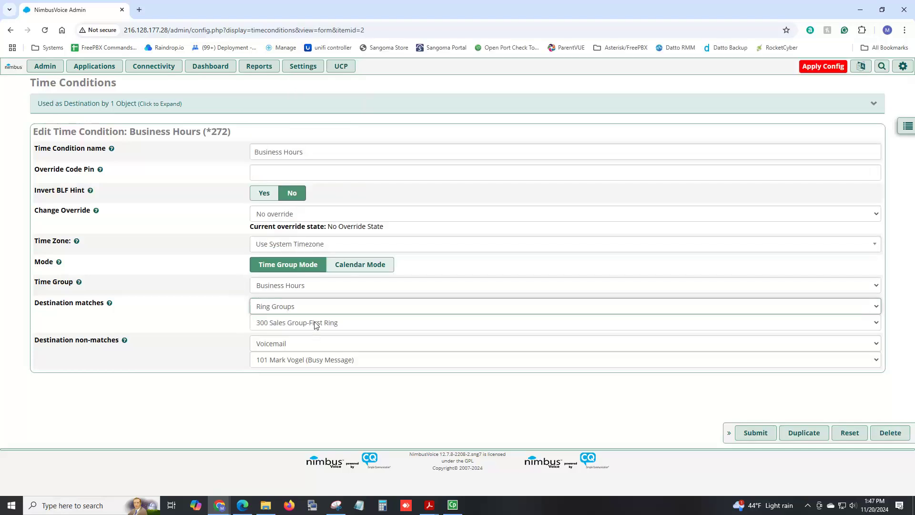
left_click(296, 345)
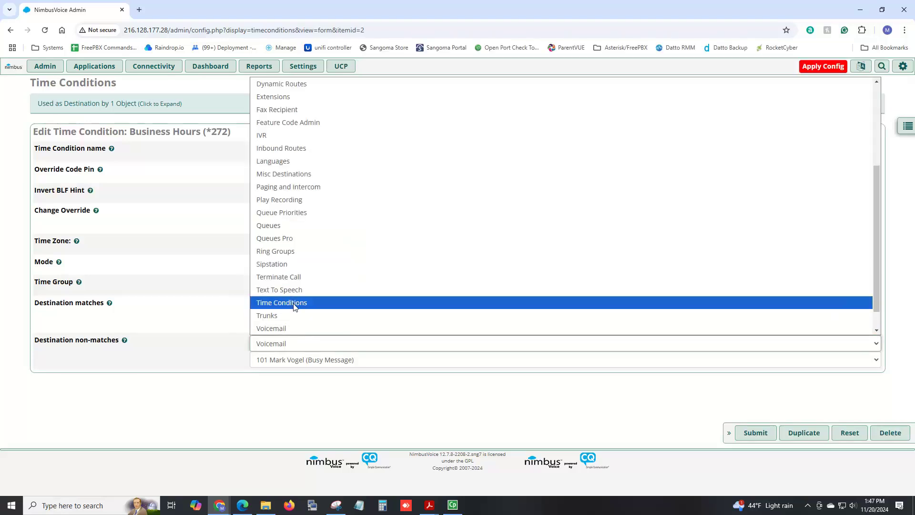
left_click(293, 136)
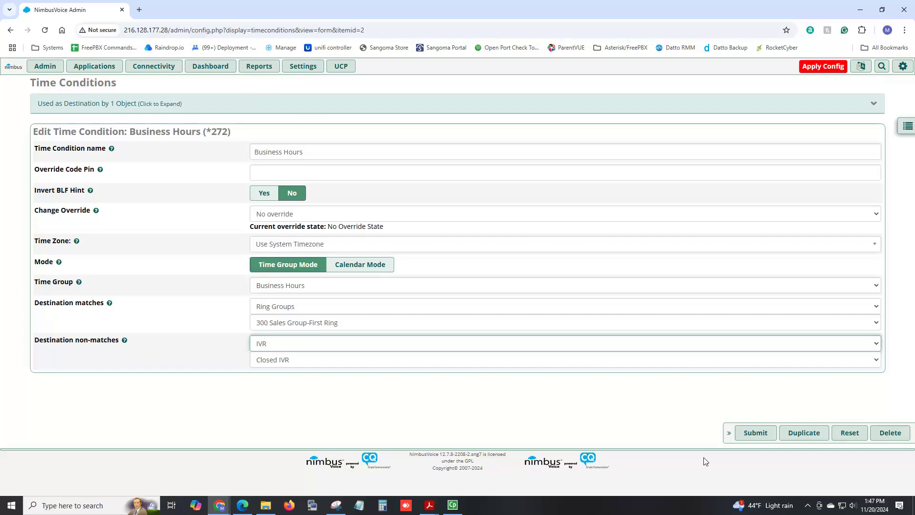
left_click(764, 436)
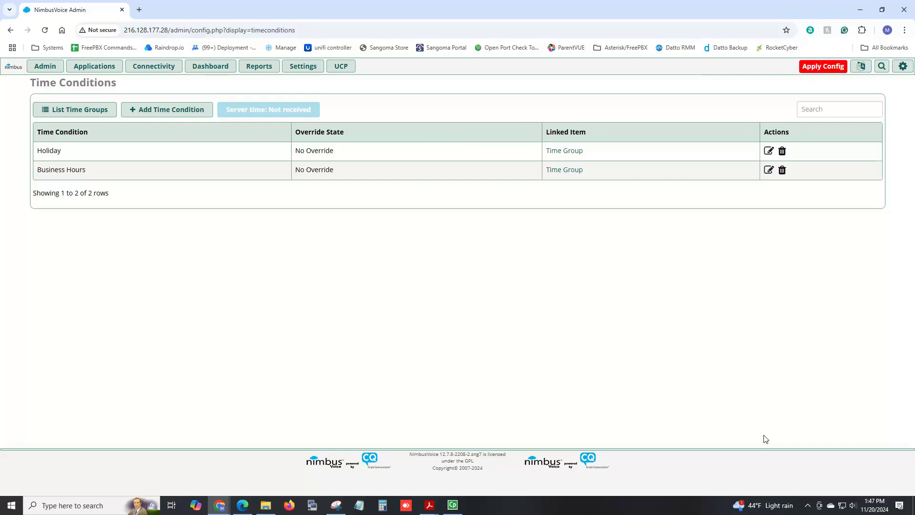
- Add a new IVR named 'Queue Failover' and submit it
left_click(115, 70)
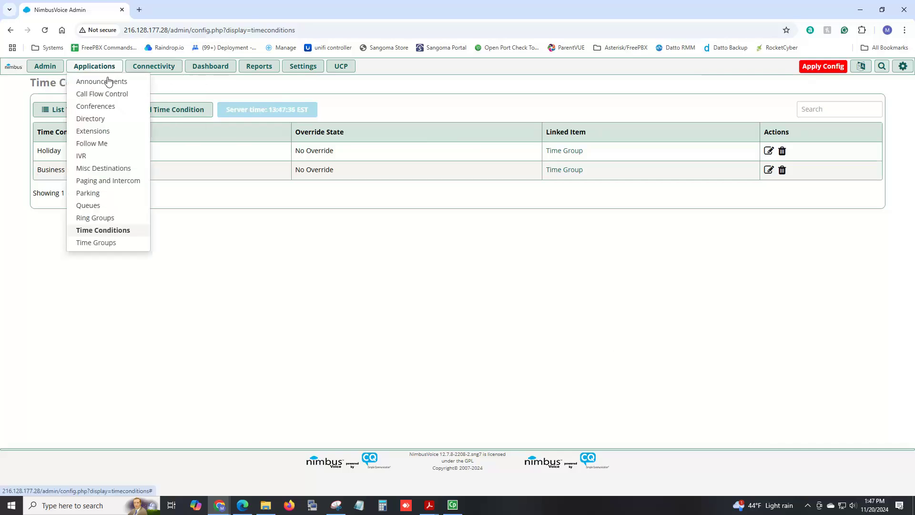
left_click(92, 158)
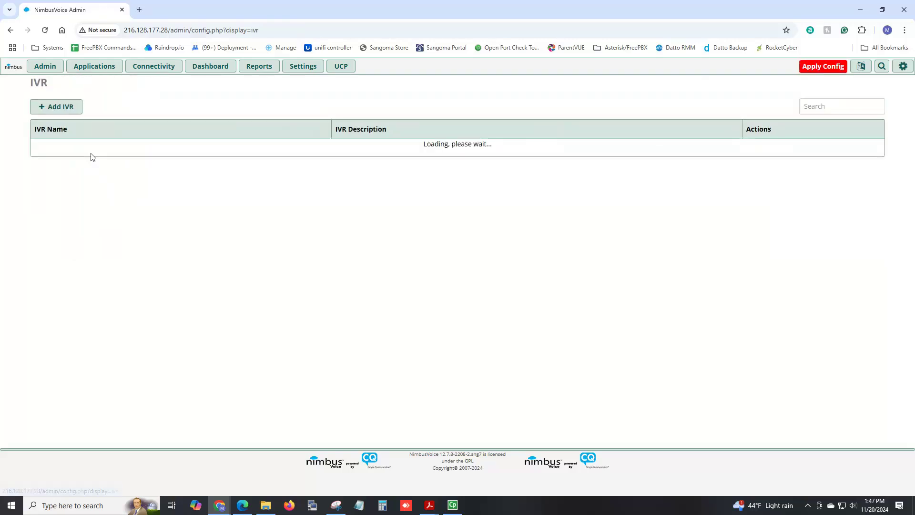
left_click(58, 112)
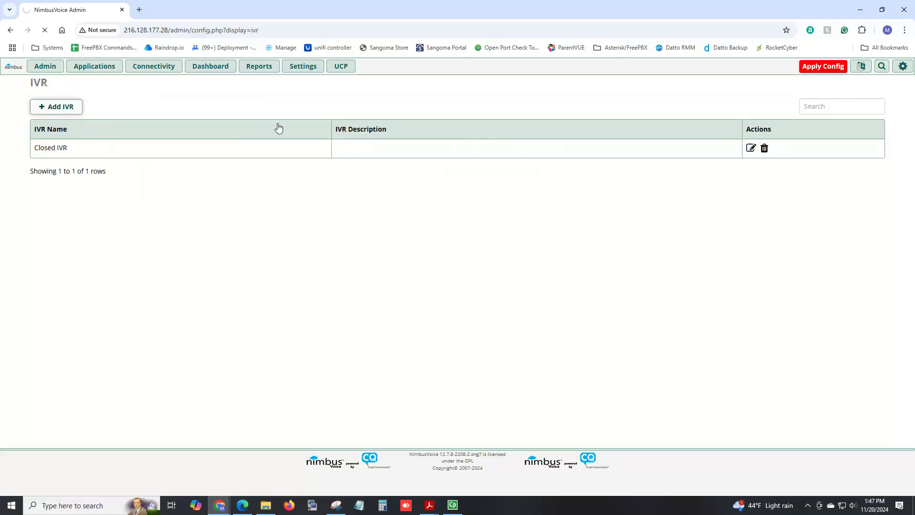
left_click(308, 121)
type("Que")
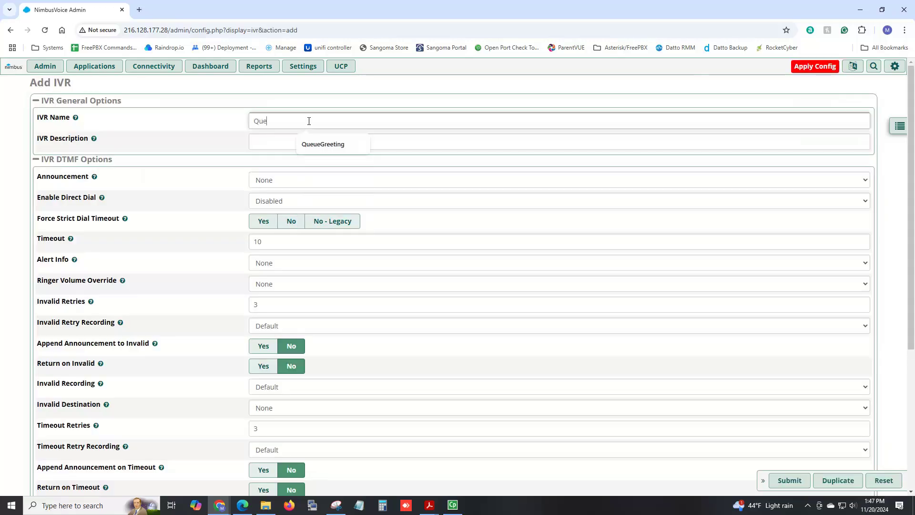
type("ue Failover")
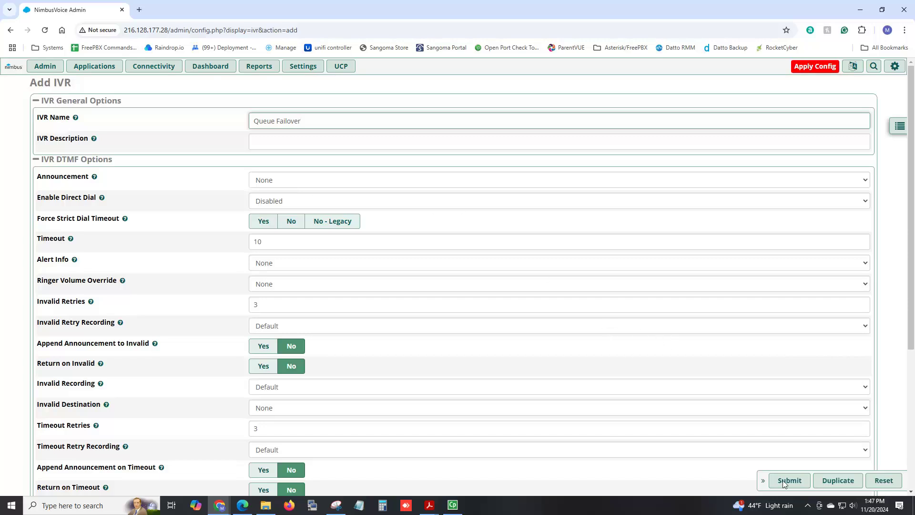
left_click(802, 481)
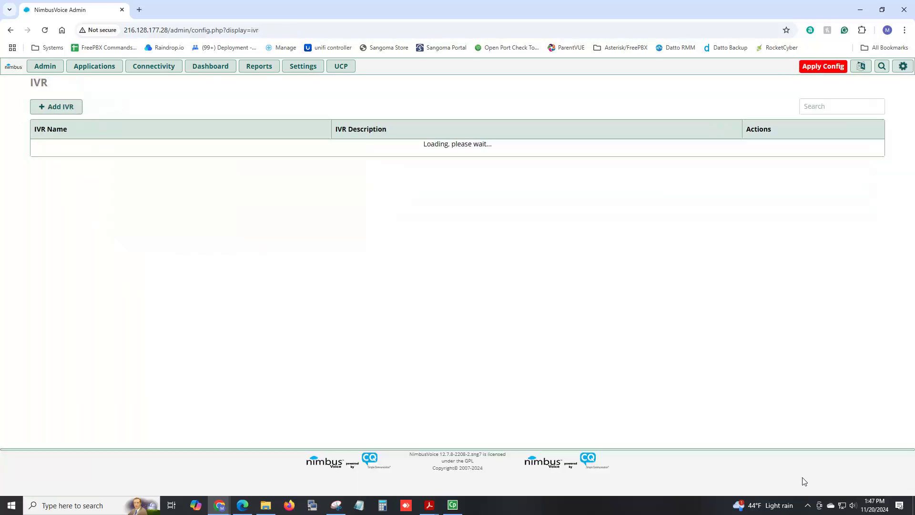
- Set queue 400's IVR Break Out Menu to Queue Failover, repeating every 3 minutes, and save
mouse_move(146, 74)
mouse_move(95, 68)
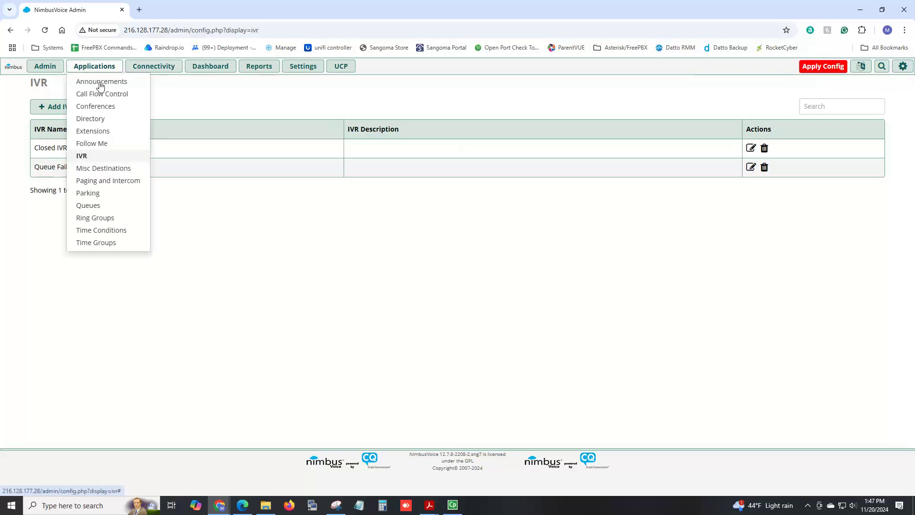
left_click(98, 205)
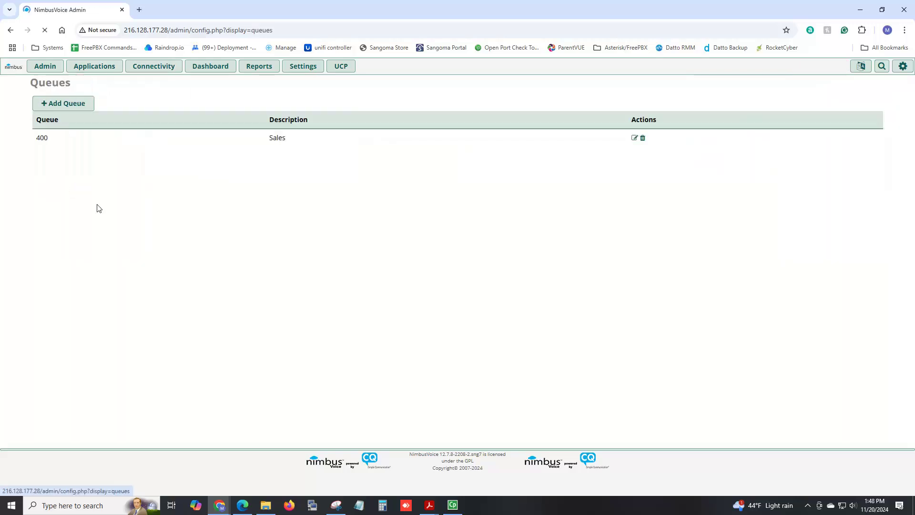
left_click(658, 151)
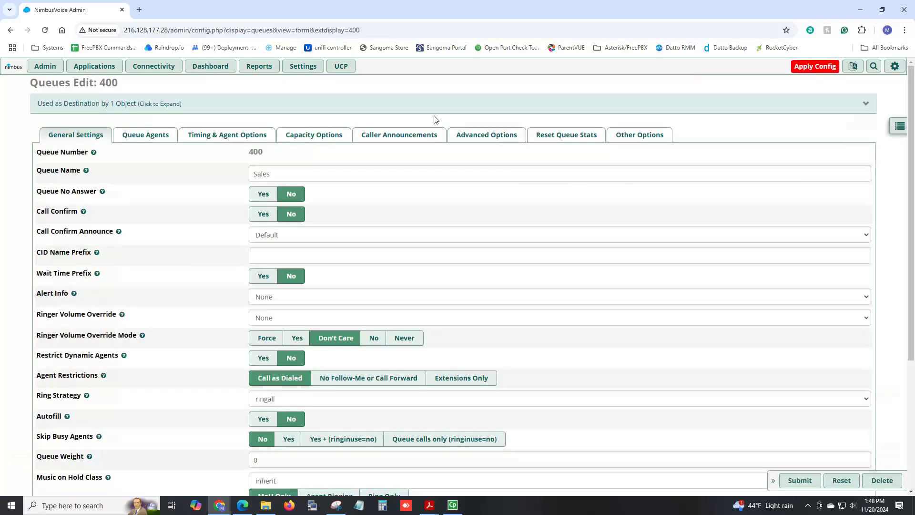
left_click(402, 135)
left_click(279, 285)
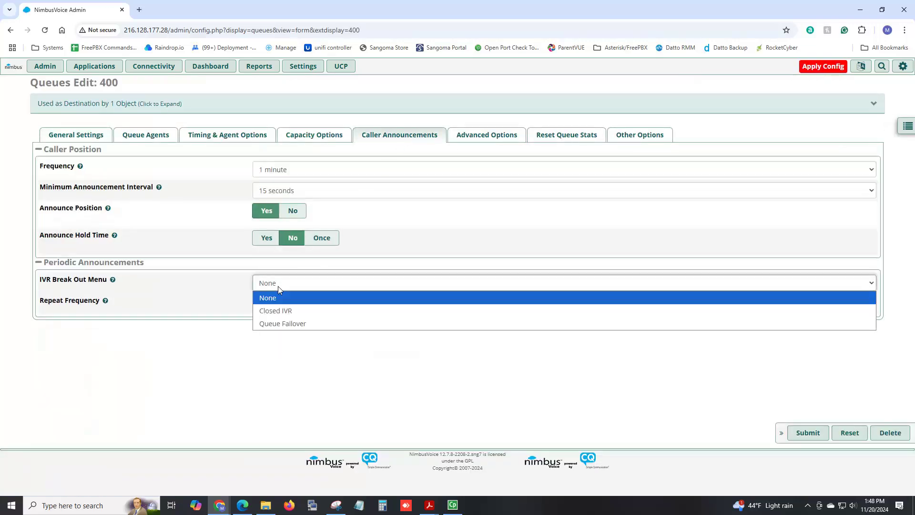
left_click(288, 325)
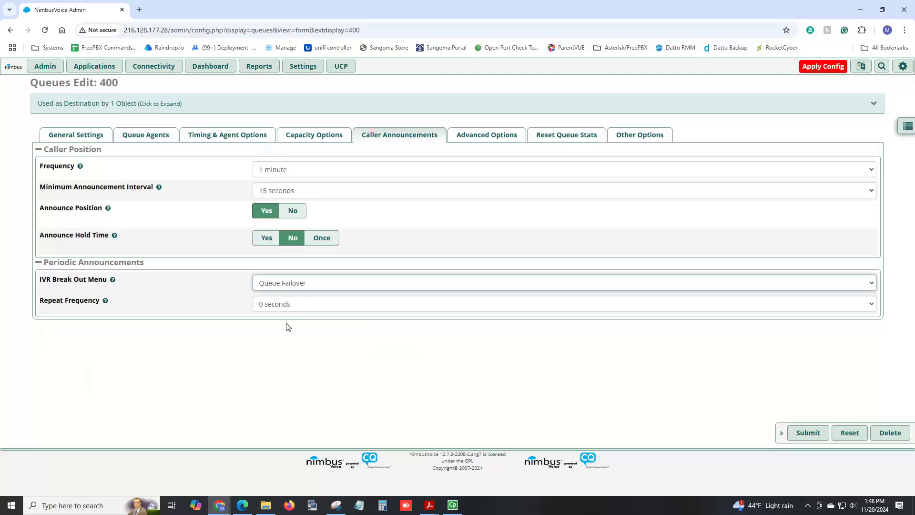
left_click(288, 305)
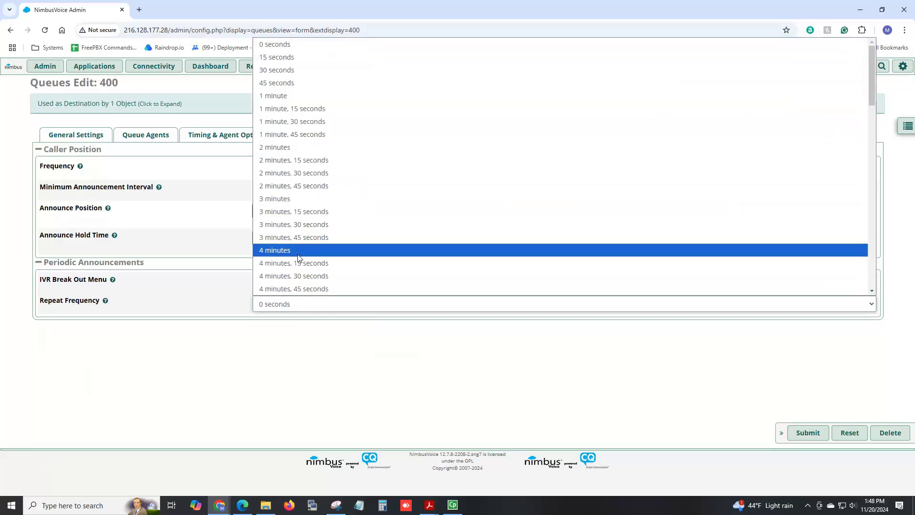
left_click(297, 199)
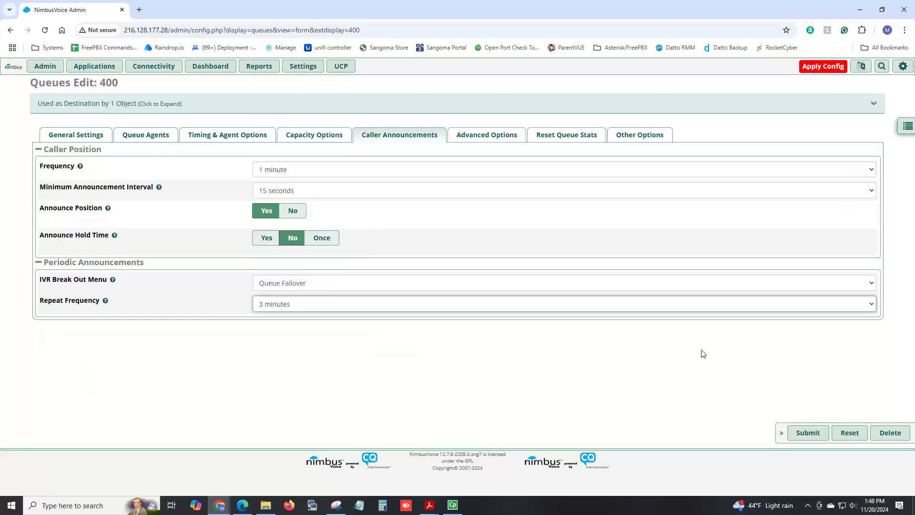
left_click(806, 434)
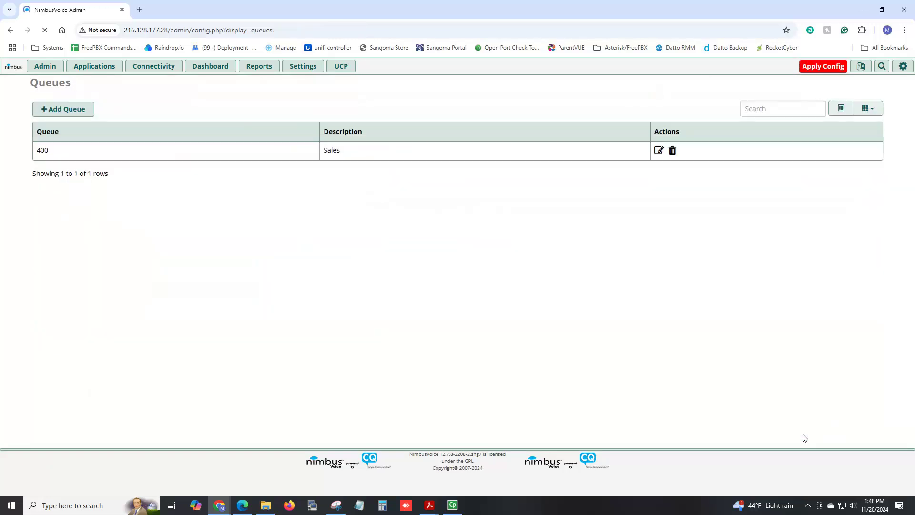